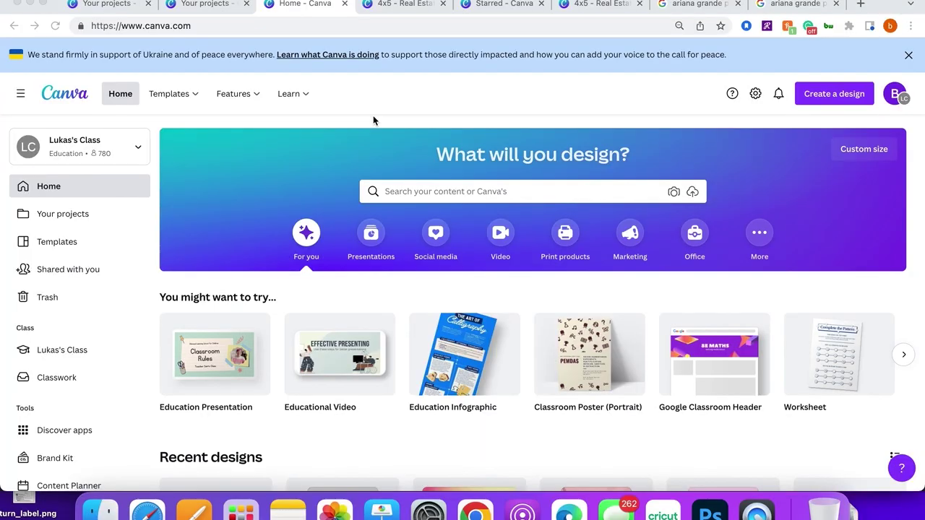
# - Open the Create a design dropdown on the Canva home page to list the design types
pyautogui.click(836, 94)
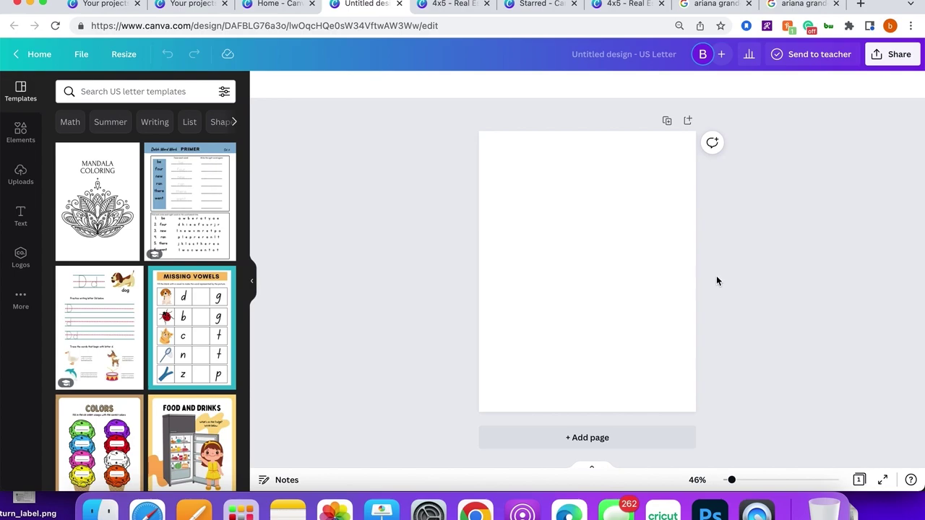
# - Give the blank US Letter page a light grey background colour
pyautogui.click(648, 274)
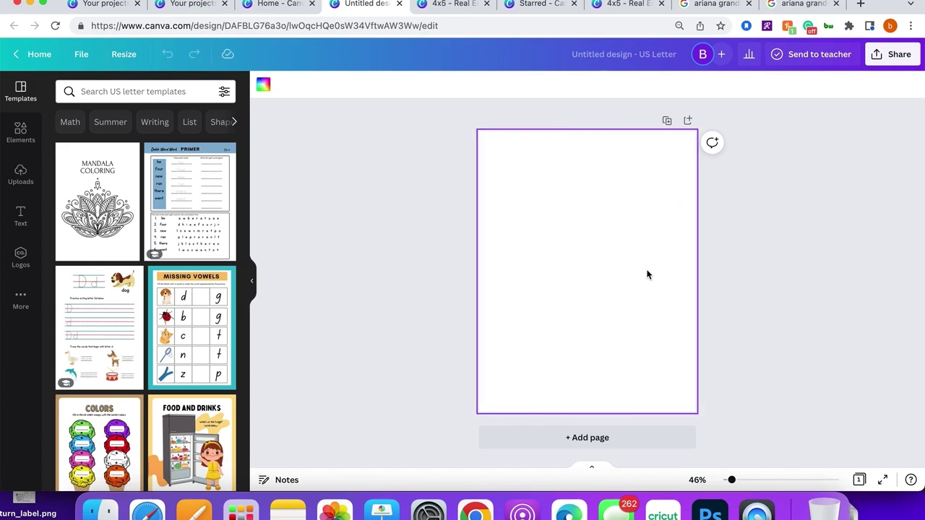
pyautogui.click(263, 87)
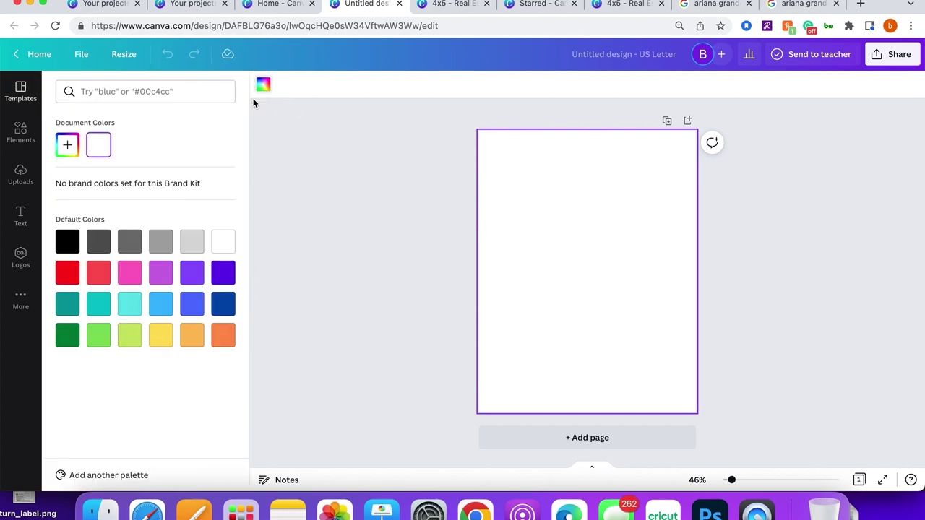
pyautogui.click(201, 240)
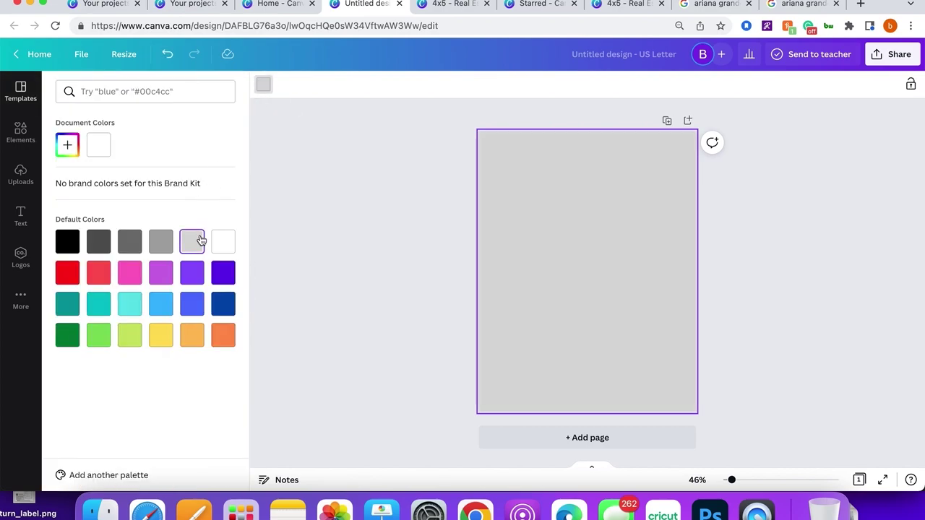
pyautogui.click(402, 302)
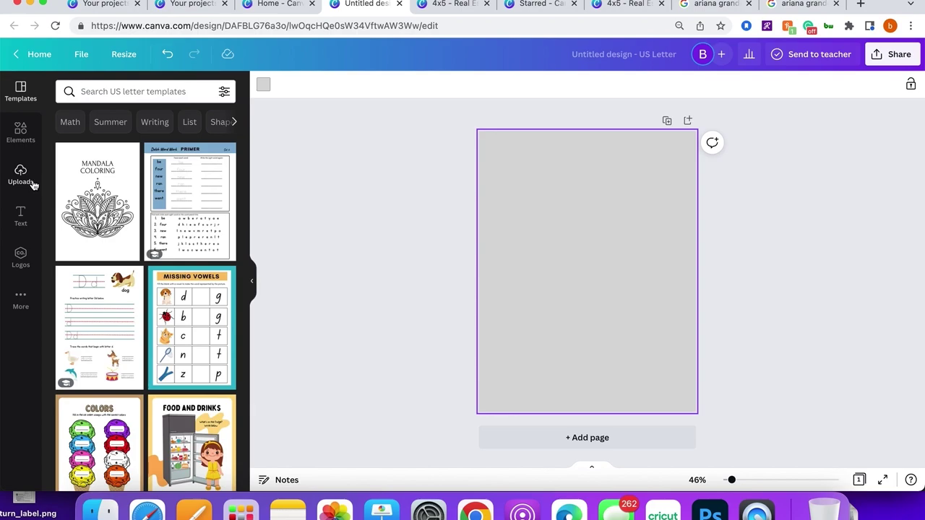
pyautogui.click(21, 137)
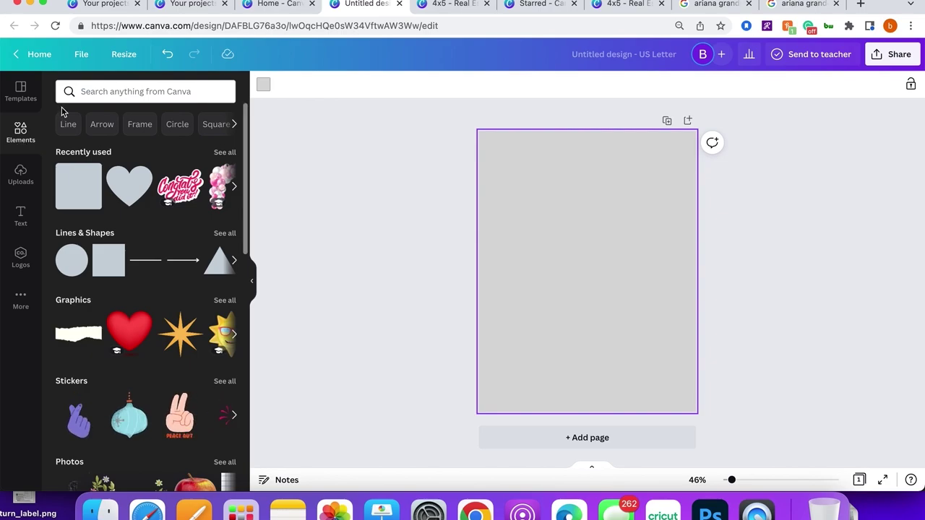
# - Add the Simple Round Corner Square Frame from recently used elements and move it to the top-left
pyautogui.click(225, 151)
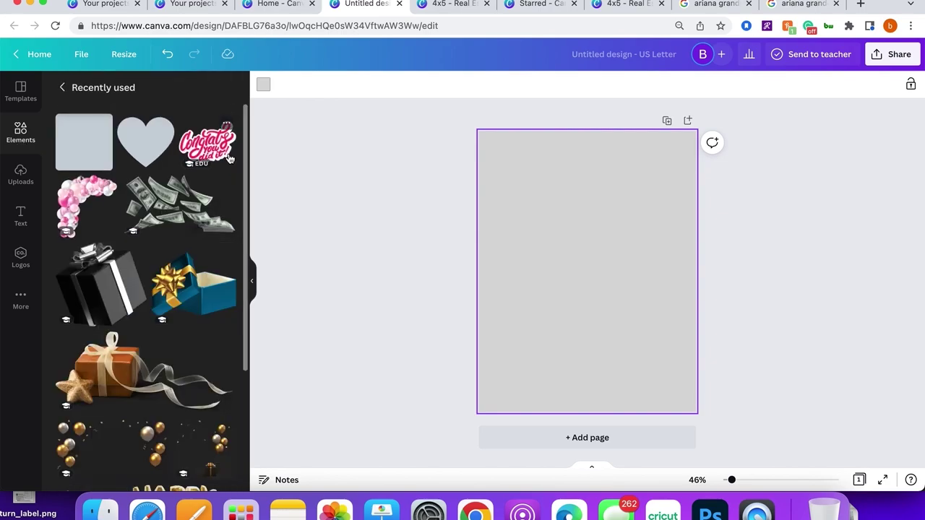
pyautogui.scroll(-10, 144, 340)
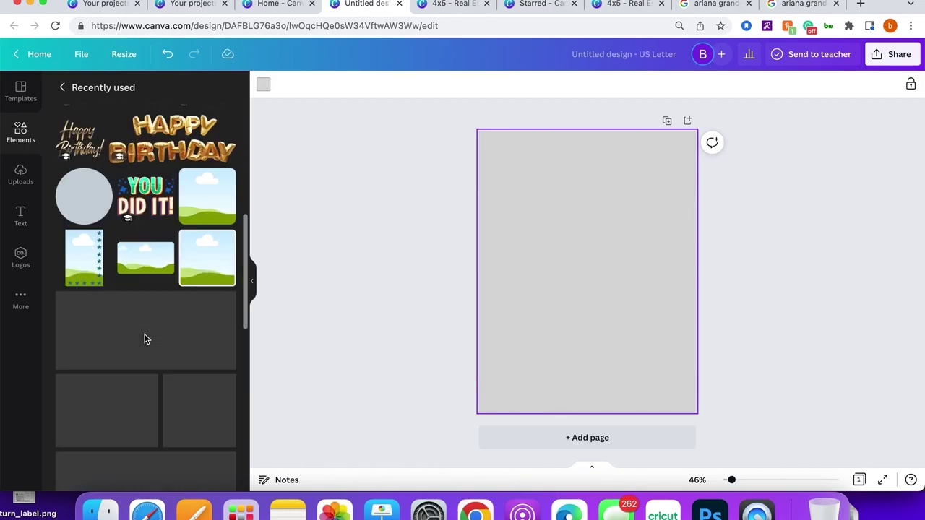
pyautogui.click(227, 179)
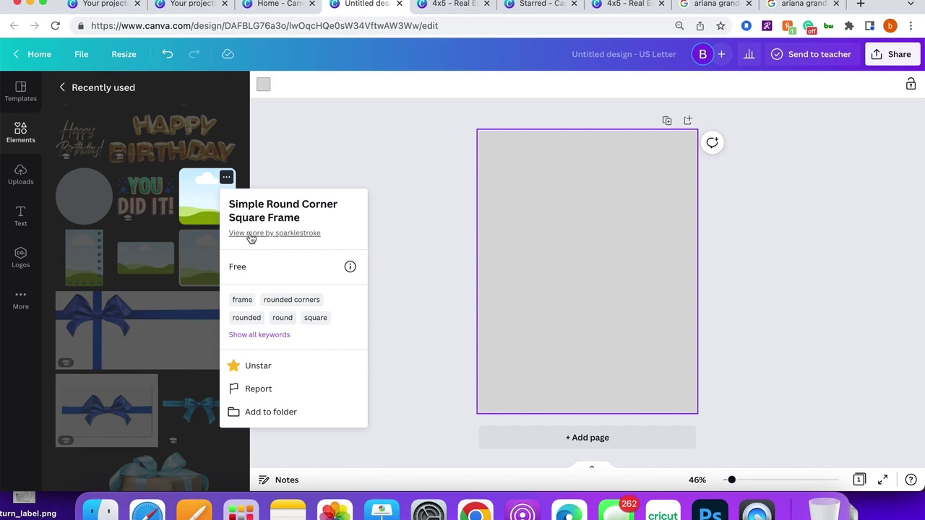
pyautogui.click(203, 201)
pyautogui.click(201, 200)
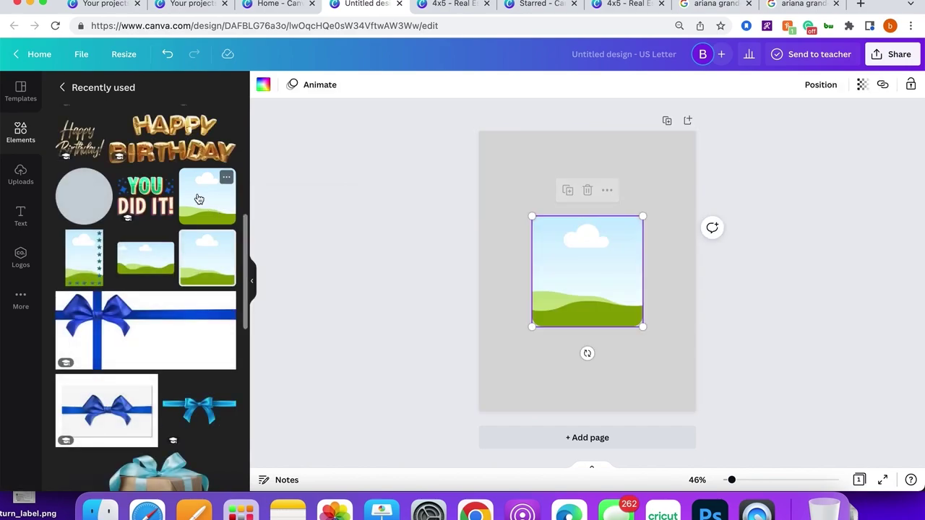
pyautogui.moveTo(622, 245); pyautogui.dragTo(570, 189)
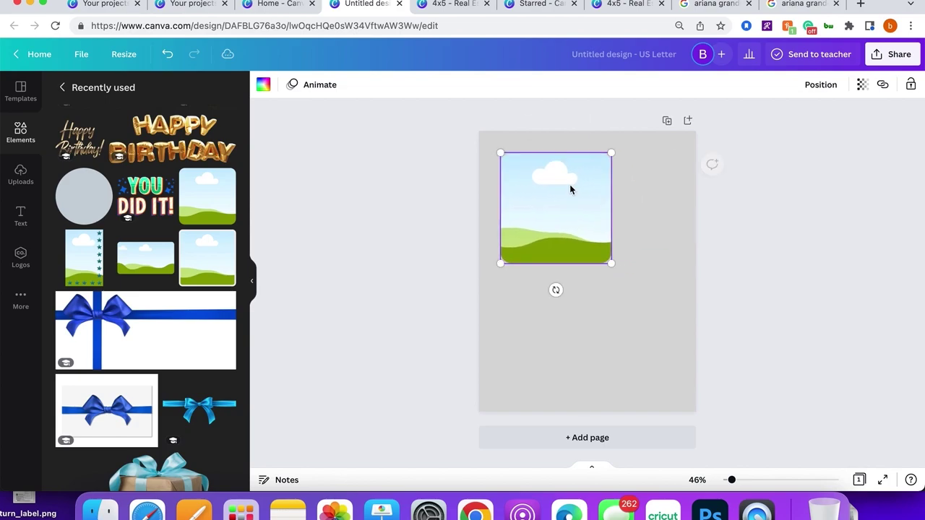
pyautogui.click(253, 276)
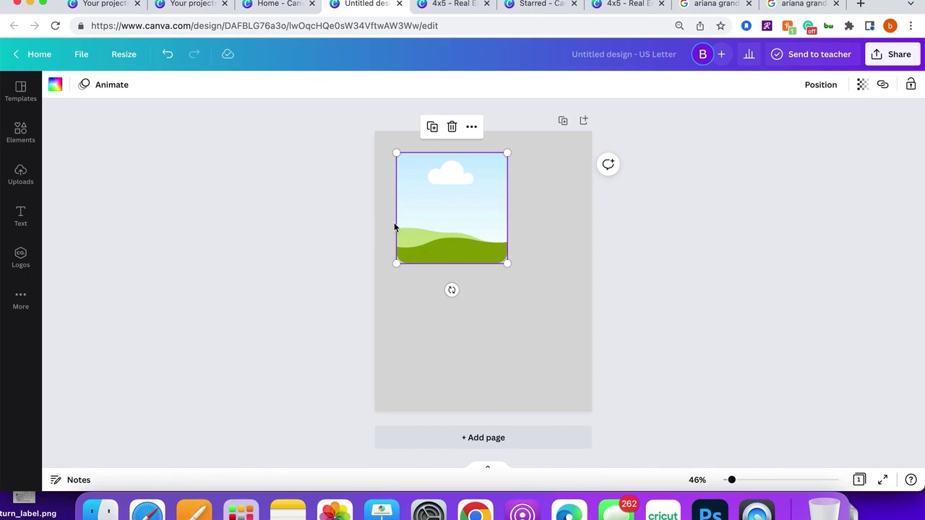
pyautogui.click(535, 251)
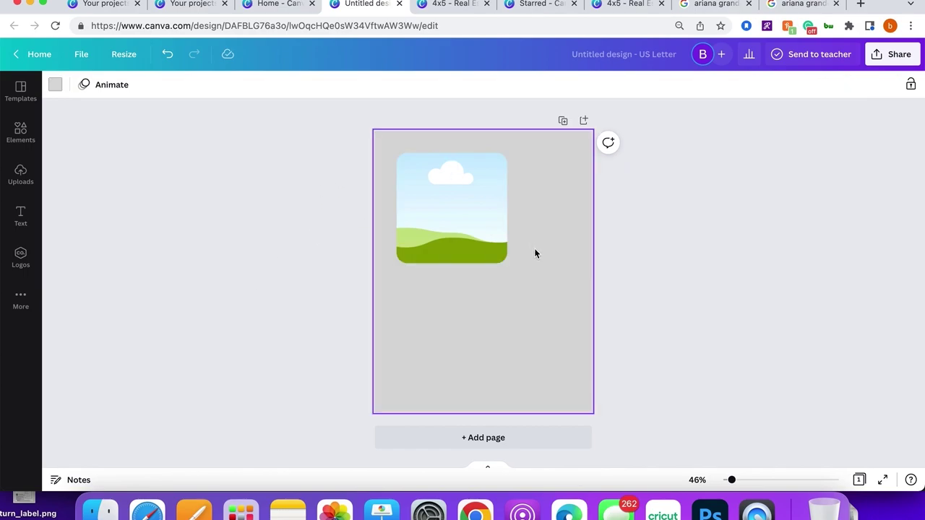
pyautogui.click(489, 219)
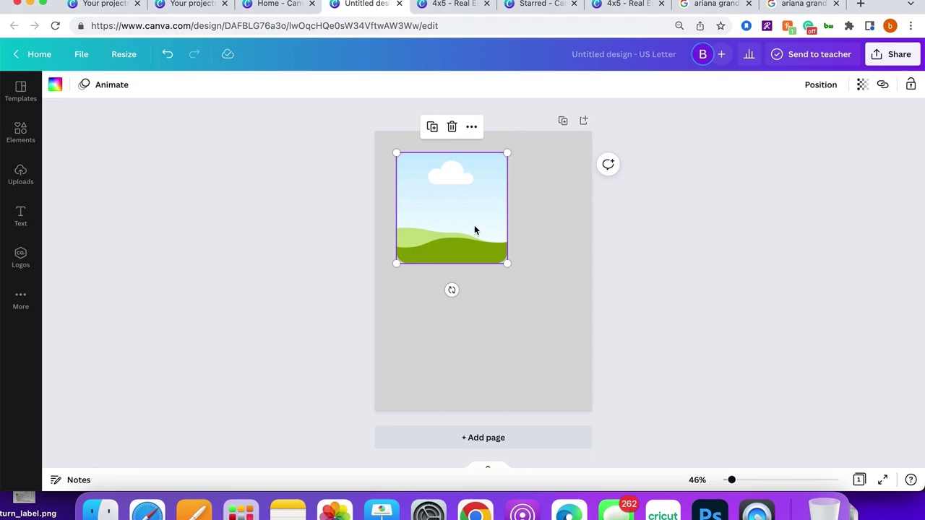
# - Turn on rulers and guides and enlarge the landscape frame to 5×5 inches
pyautogui.click(80, 56)
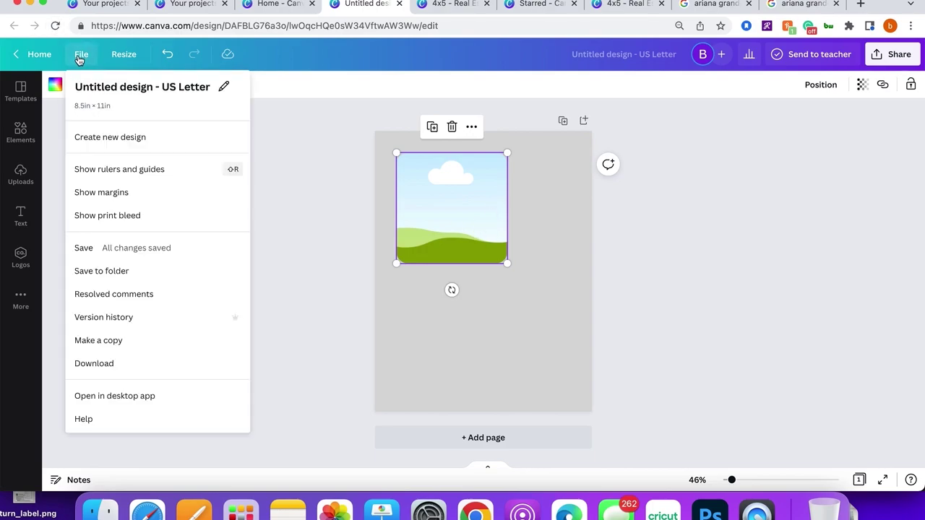
pyautogui.click(99, 171)
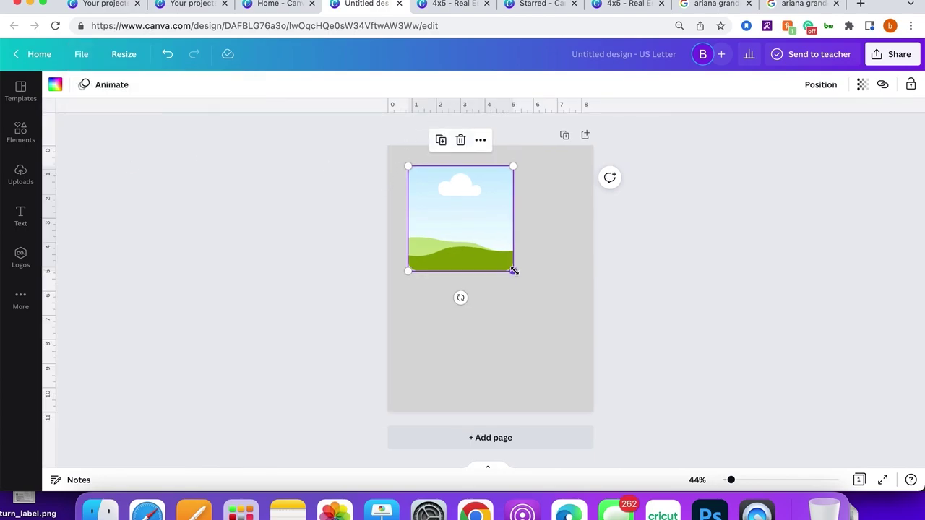
pyautogui.moveTo(514, 270); pyautogui.dragTo(524, 290)
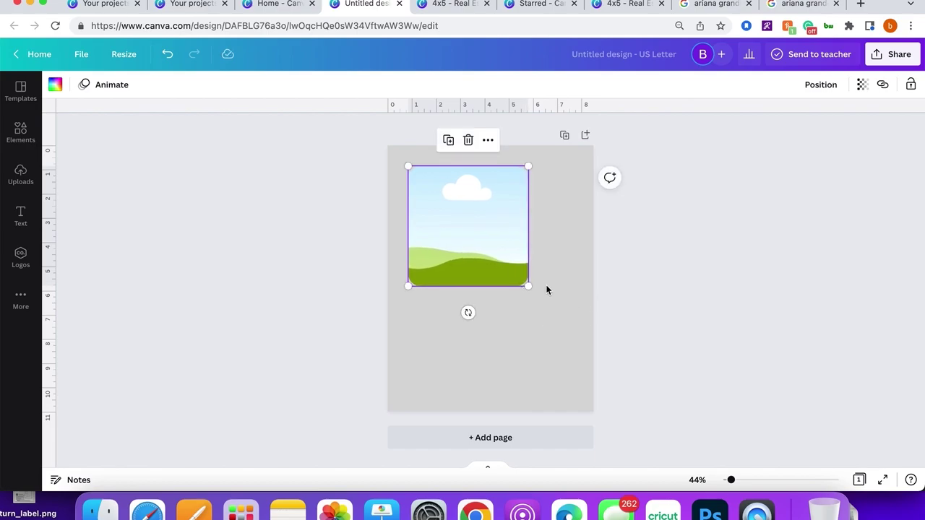
pyautogui.click(547, 289)
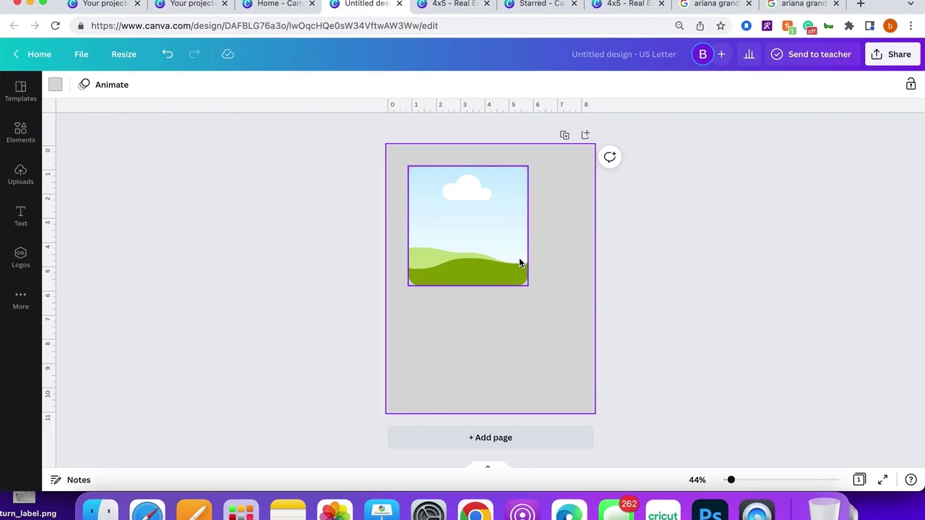
# - Duplicate the frame directly below the first, with the left edges aligned
pyautogui.moveTo(508, 248); pyautogui.dragTo(497, 241)
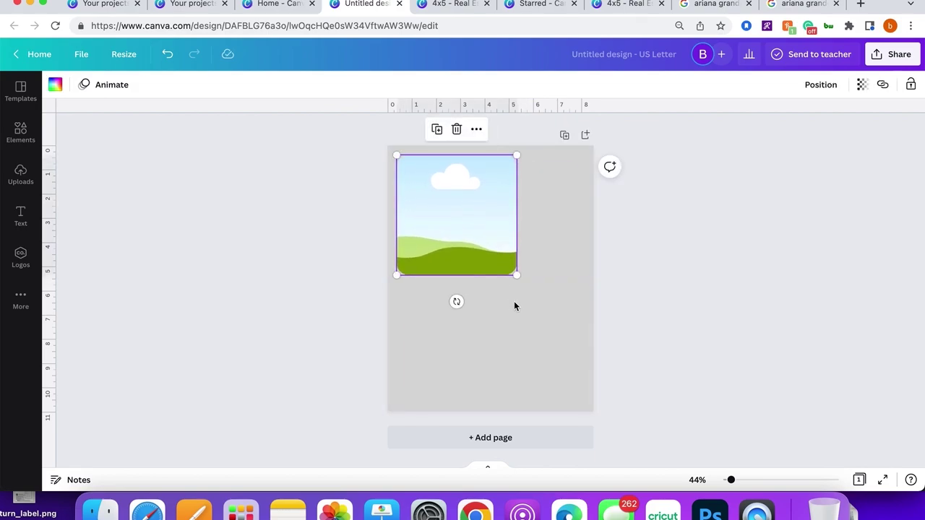
pyautogui.click(515, 306)
pyautogui.click(497, 252)
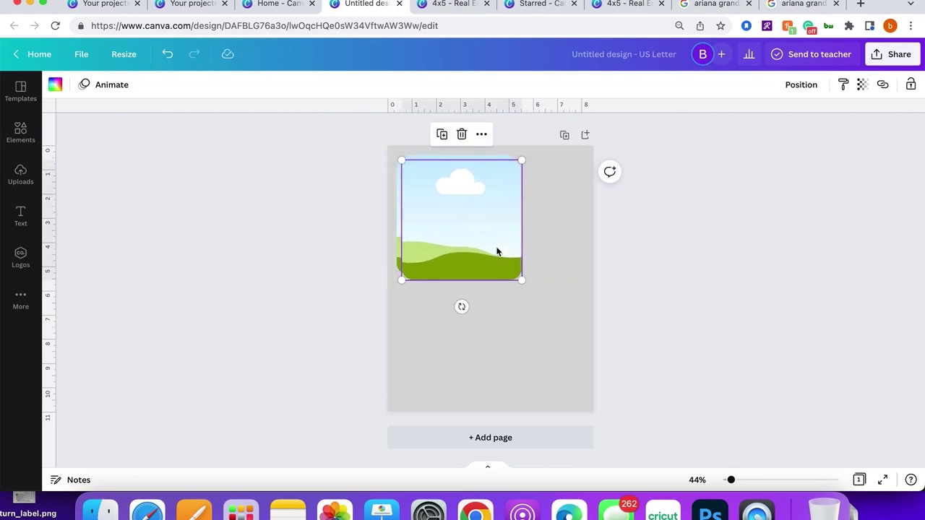
pyautogui.moveTo(496, 253); pyautogui.dragTo(560, 368)
pyautogui.click(655, 359)
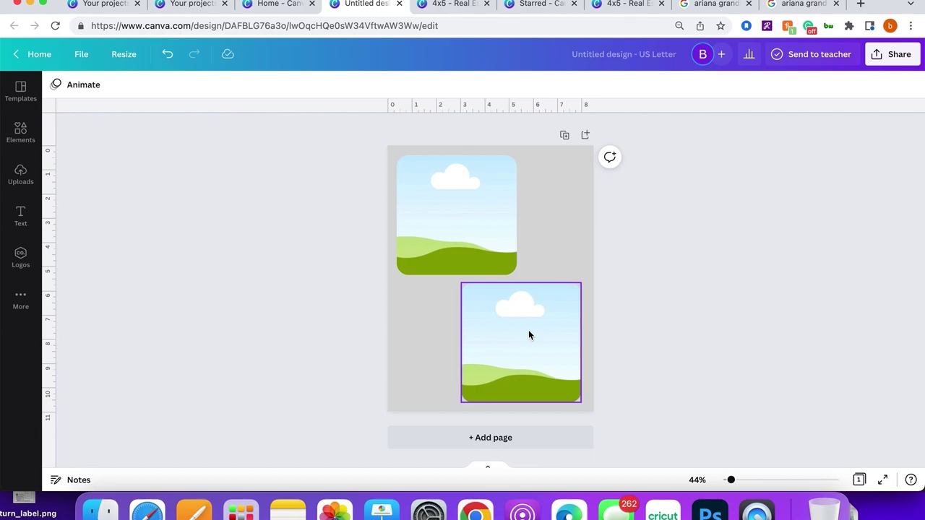
pyautogui.moveTo(530, 335); pyautogui.dragTo(468, 336)
pyautogui.click(548, 326)
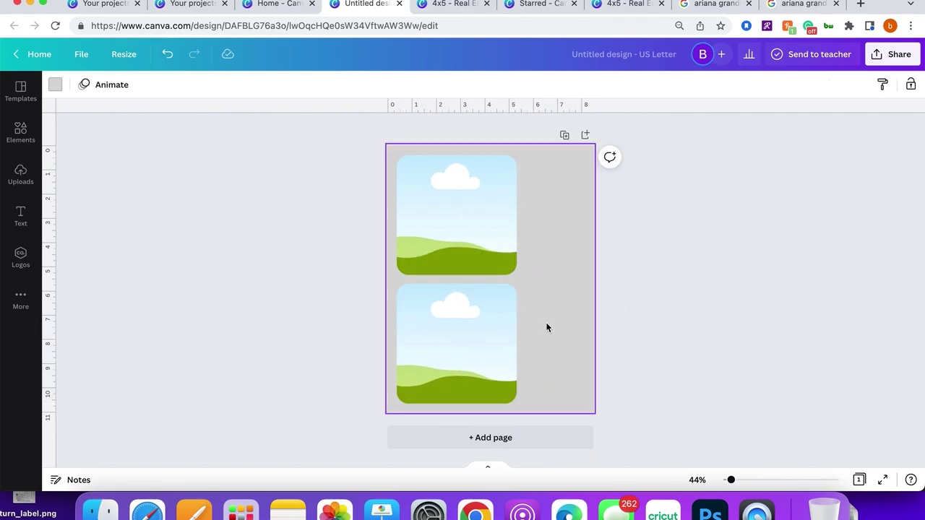
pyautogui.click(473, 235)
pyautogui.click(21, 132)
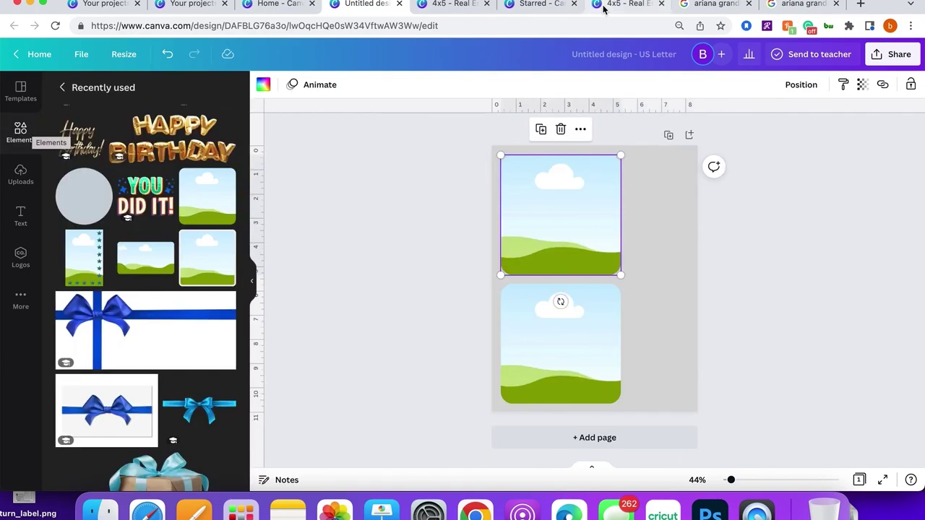
# - Copy the green-suit photo from Google Images and return to the Canva design tab
pyautogui.click(804, 6)
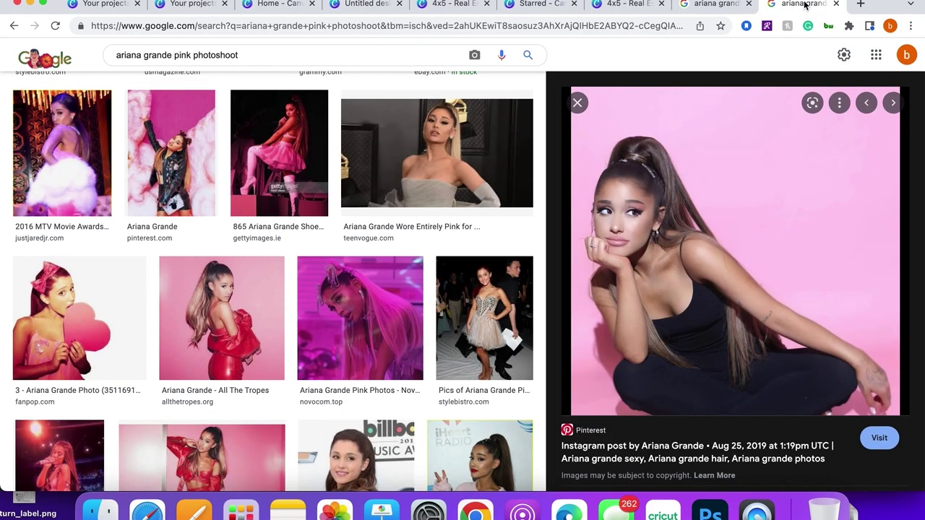
pyautogui.click(736, 6)
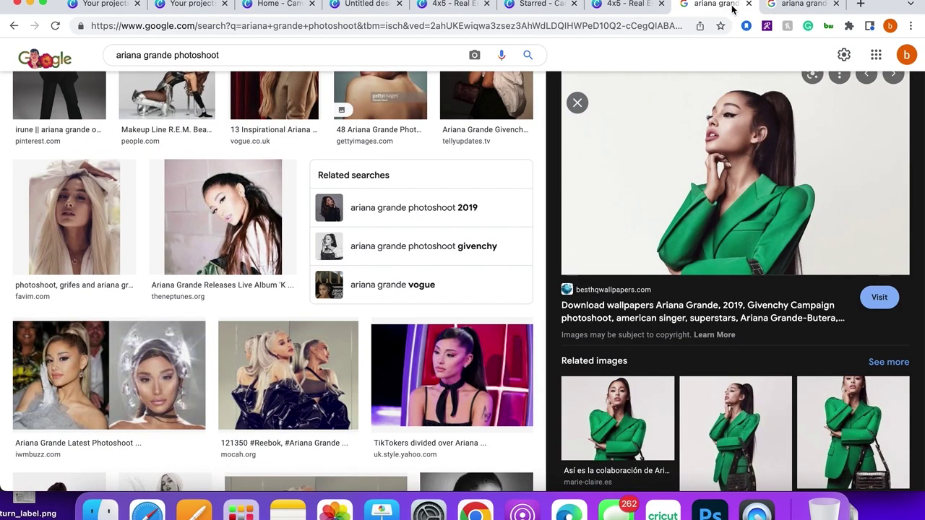
pyautogui.rightClick(748, 110)
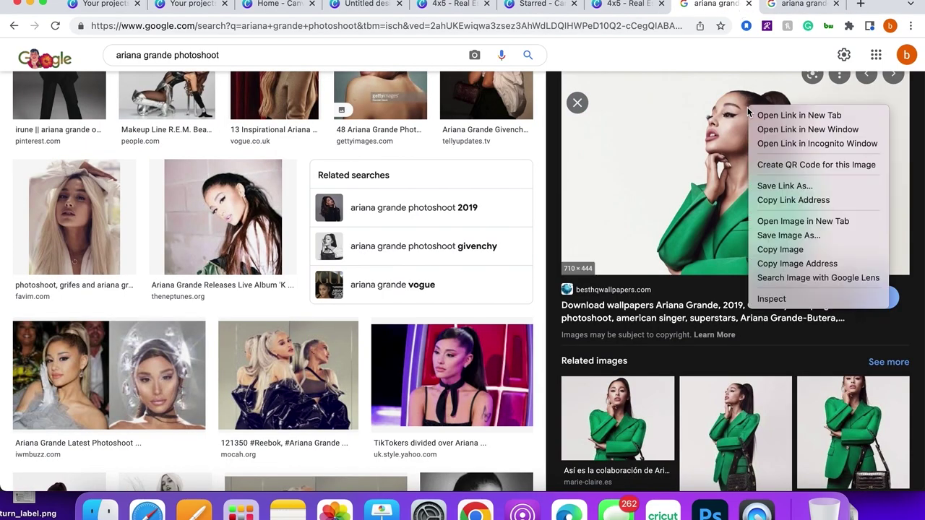
pyautogui.click(766, 250)
pyautogui.click(365, 6)
pyautogui.moveTo(365, 6); pyautogui.dragTo(696, 4)
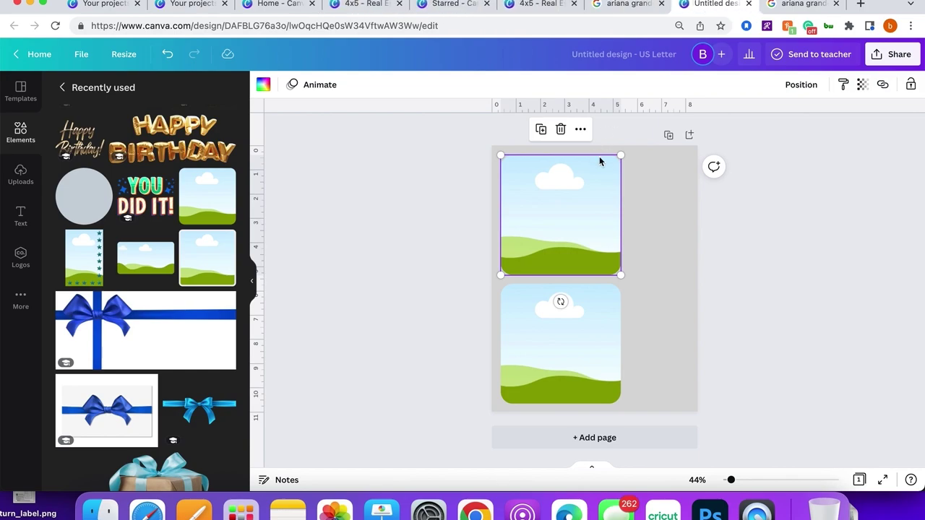
pyautogui.click(629, 200)
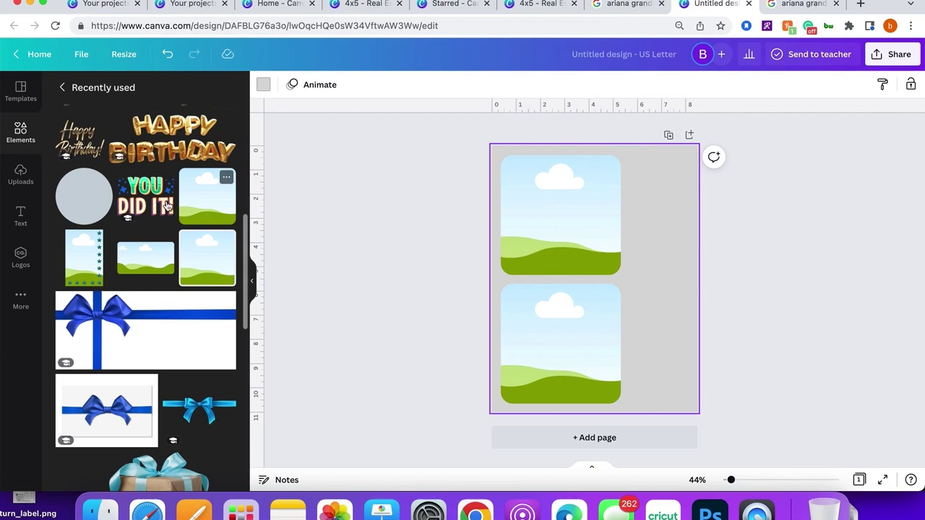
# - Fill the top frame with a pale 'pink gradient' element and paste the green-suit photo onto the page
pyautogui.click(20, 176)
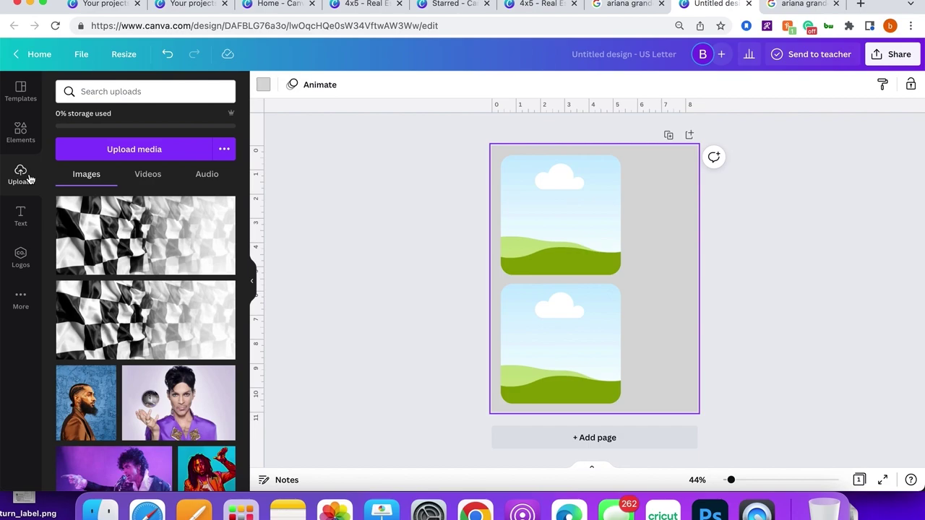
pyautogui.click(21, 134)
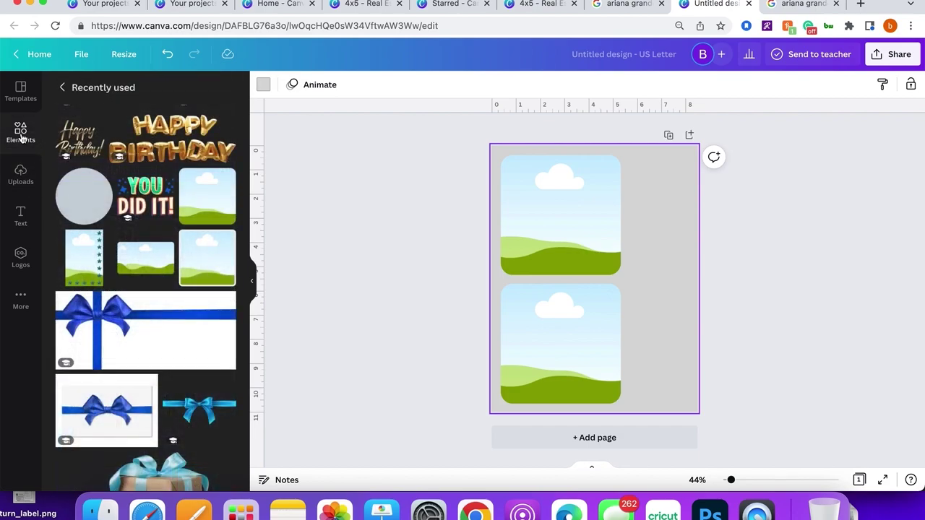
pyautogui.click(63, 88)
pyautogui.click(133, 92)
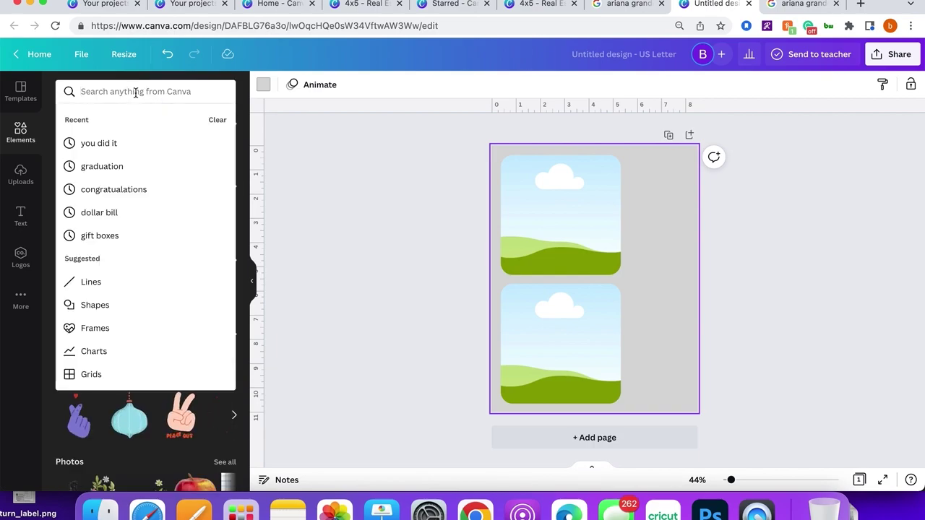
pyautogui.write('pink grad')
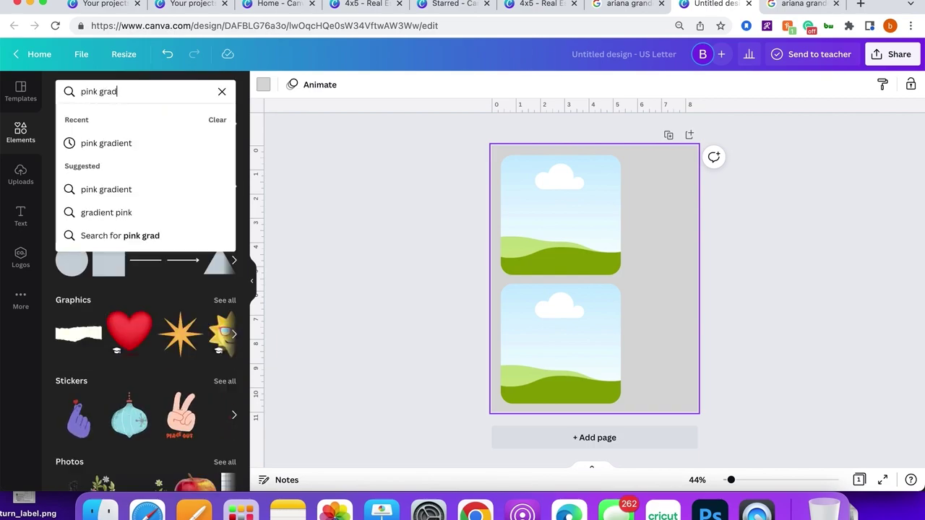
pyautogui.write('ient')
pyautogui.press('Return')
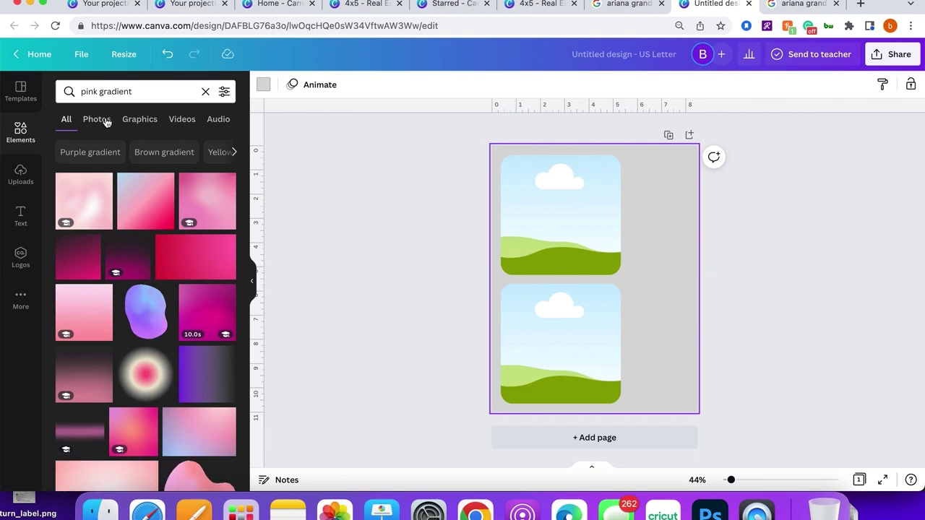
pyautogui.scroll(-5, 85, 283)
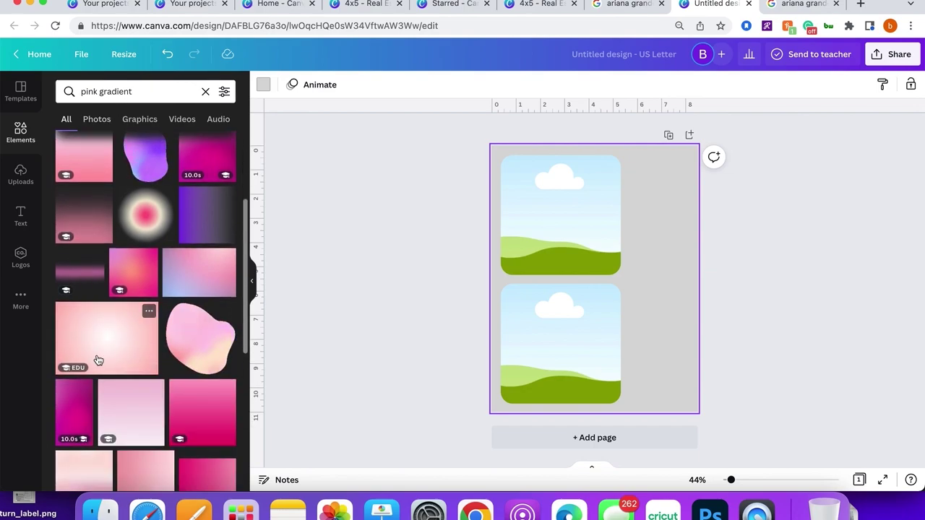
pyautogui.moveTo(95, 362); pyautogui.dragTo(547, 227)
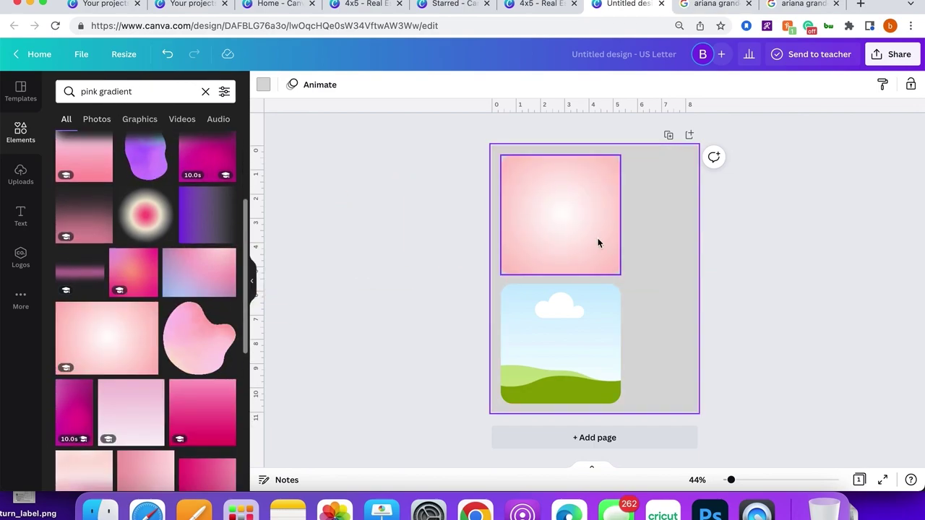
pyautogui.press('super+v')
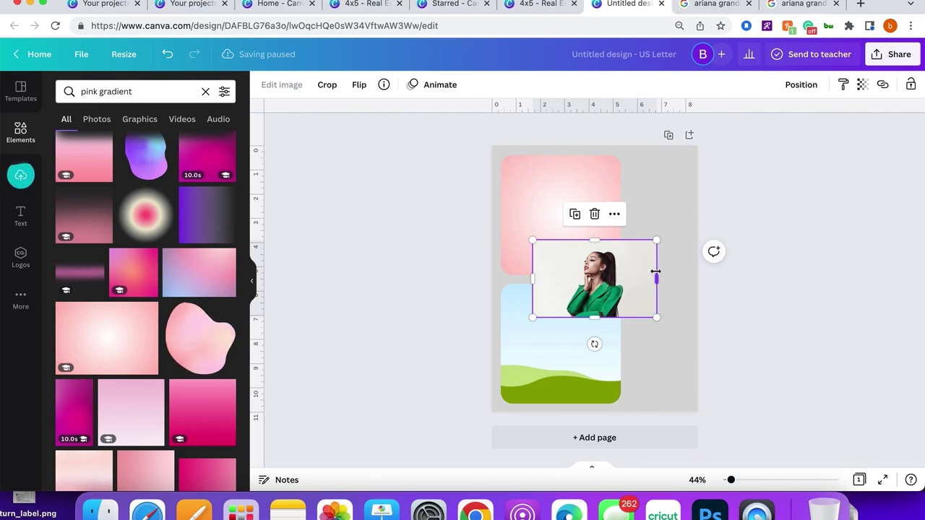
# - Narrow the green-suit photo, remove its background, and centre the cut-out on the pink card
pyautogui.moveTo(657, 277); pyautogui.dragTo(631, 276)
pyautogui.moveTo(533, 278); pyautogui.dragTo(558, 278)
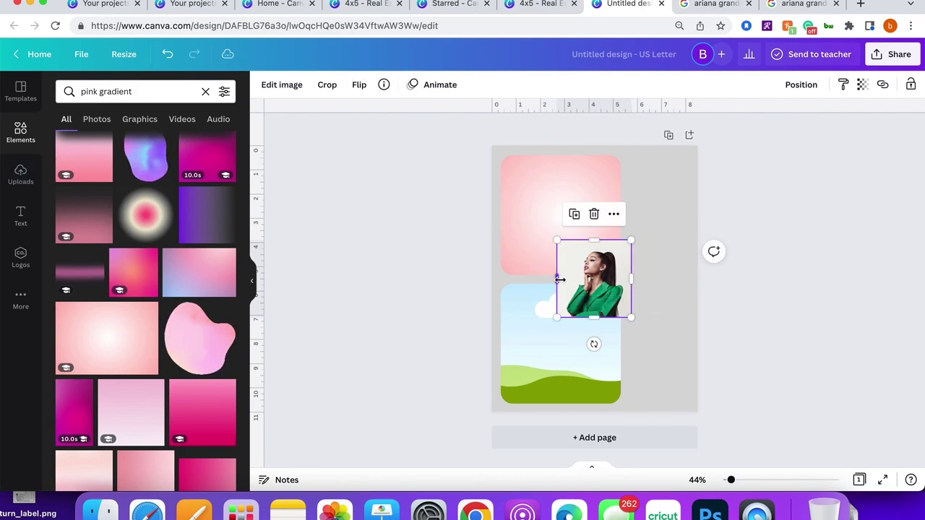
pyautogui.click(281, 85)
pyautogui.click(161, 174)
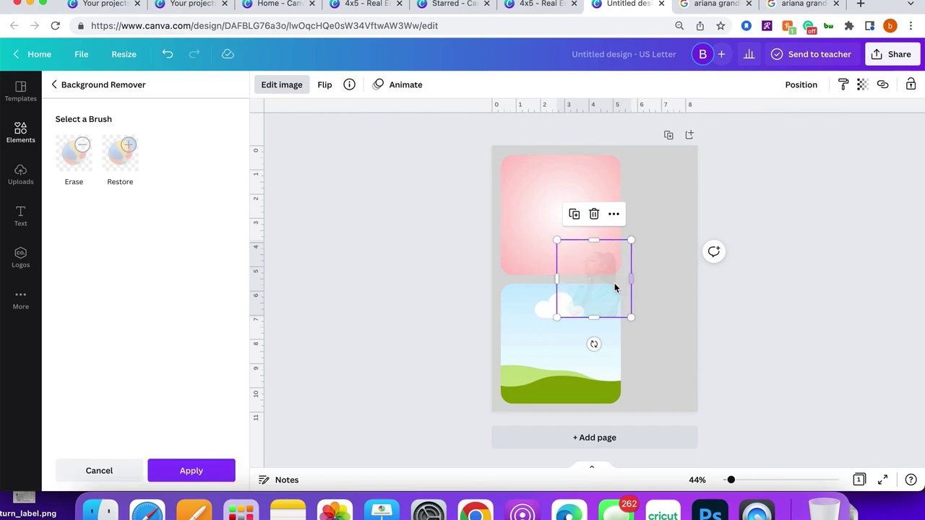
pyautogui.moveTo(607, 297); pyautogui.dragTo(613, 228)
pyautogui.press('Left')
pyautogui.press('Left')
pyautogui.press('Left')
pyautogui.press('Left')
pyautogui.press('Left')
pyautogui.press('Left')
pyautogui.press('Left')
pyautogui.press('Left')
pyautogui.press('Left')
pyautogui.press('Left')
pyautogui.press('Left')
pyautogui.press('Left')
pyautogui.press('Left')
pyautogui.press('Left')
pyautogui.press('Left')
pyautogui.press('Left')
pyautogui.press('Left')
pyautogui.press('Left')
pyautogui.press('Left')
pyautogui.press('Left')
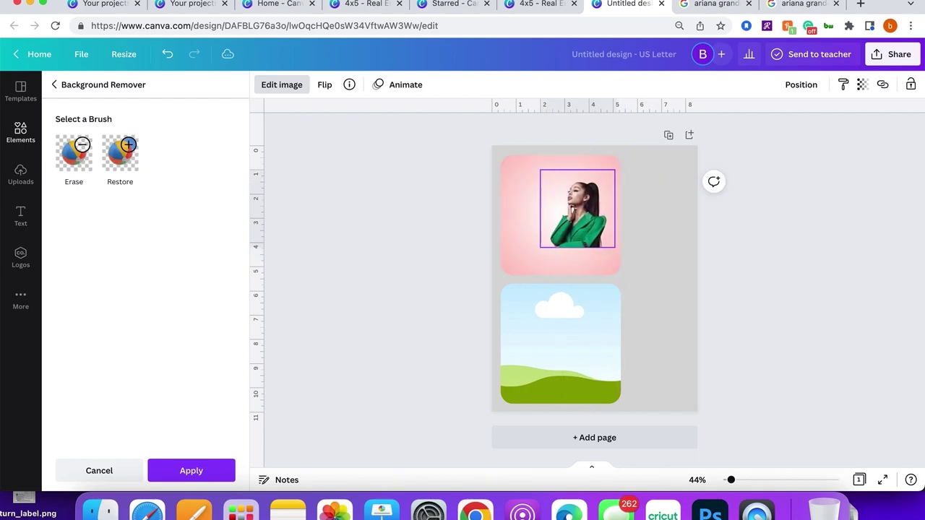
pyautogui.press('Left')
pyautogui.press('Left')
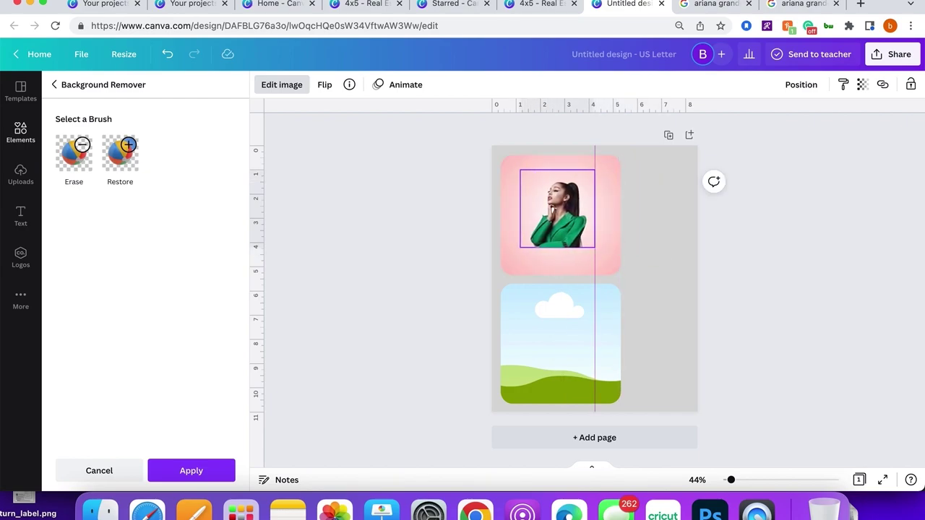
pyautogui.press('Right')
pyautogui.press('Right')
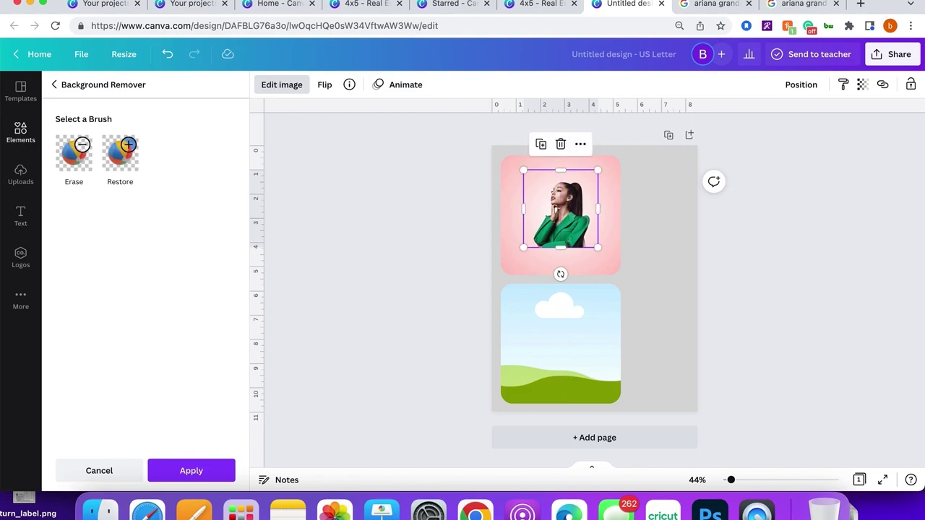
pyautogui.click(192, 471)
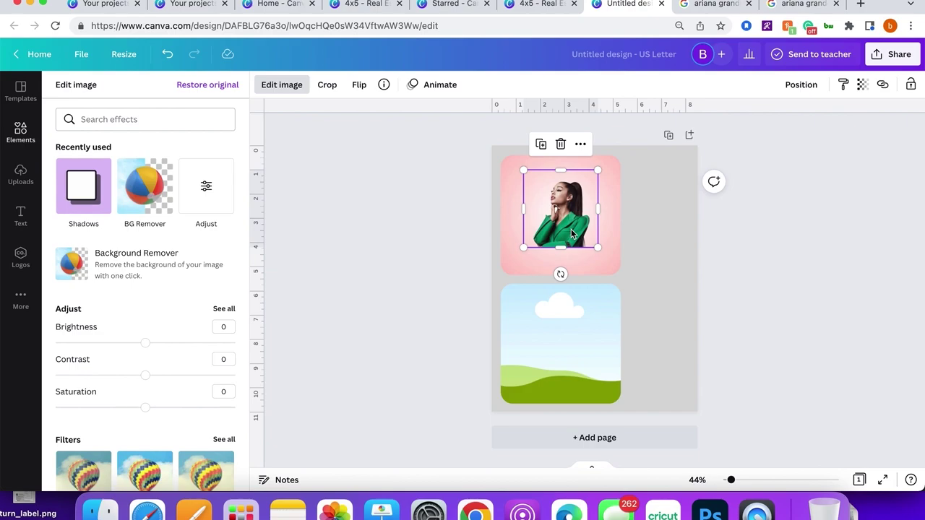
# - Try a Glow shadow on the cut-out, then discard it
pyautogui.click(102, 180)
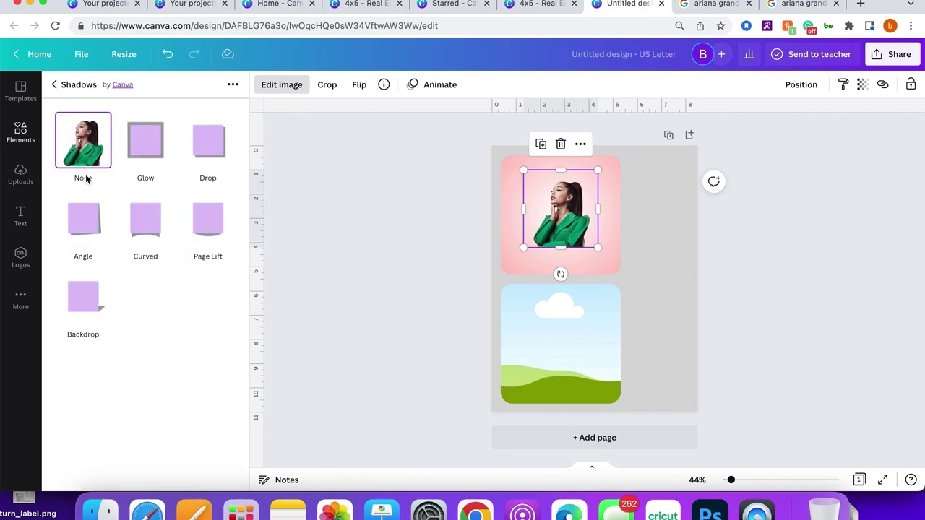
pyautogui.click(153, 135)
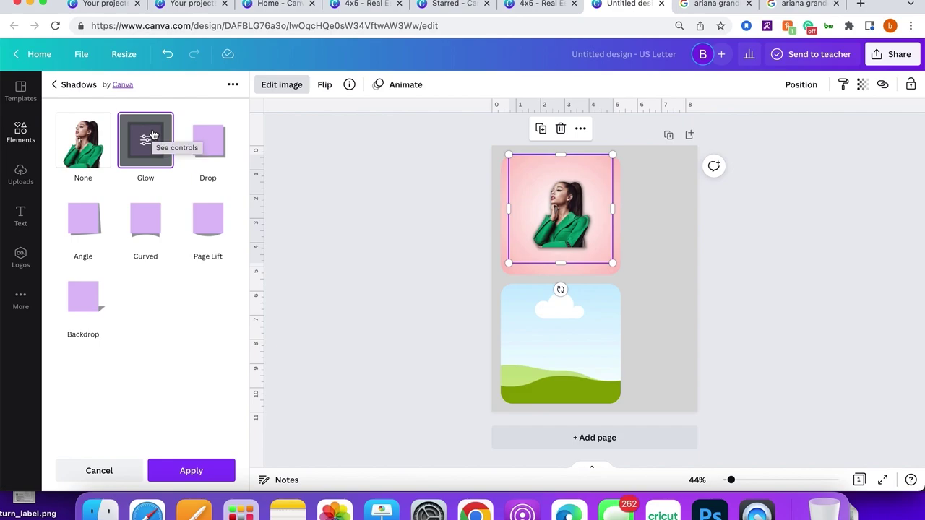
pyautogui.click(120, 475)
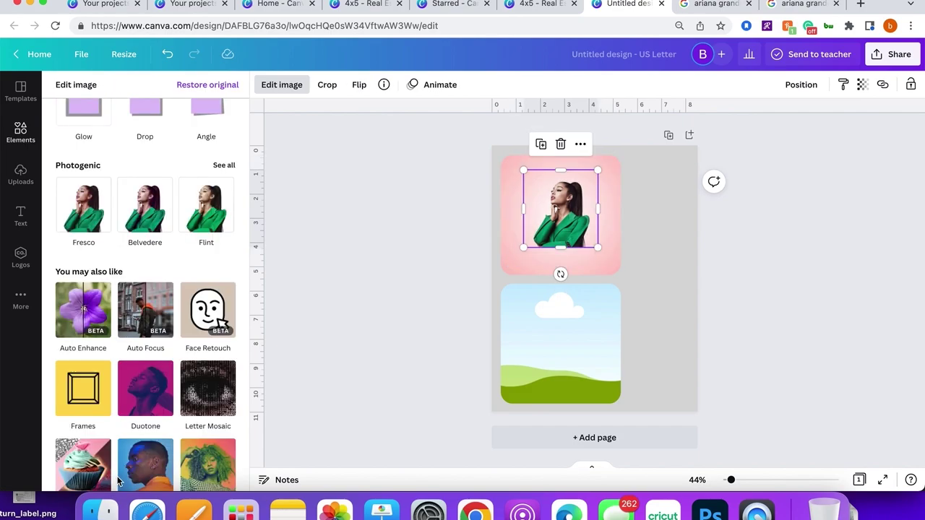
pyautogui.click(654, 331)
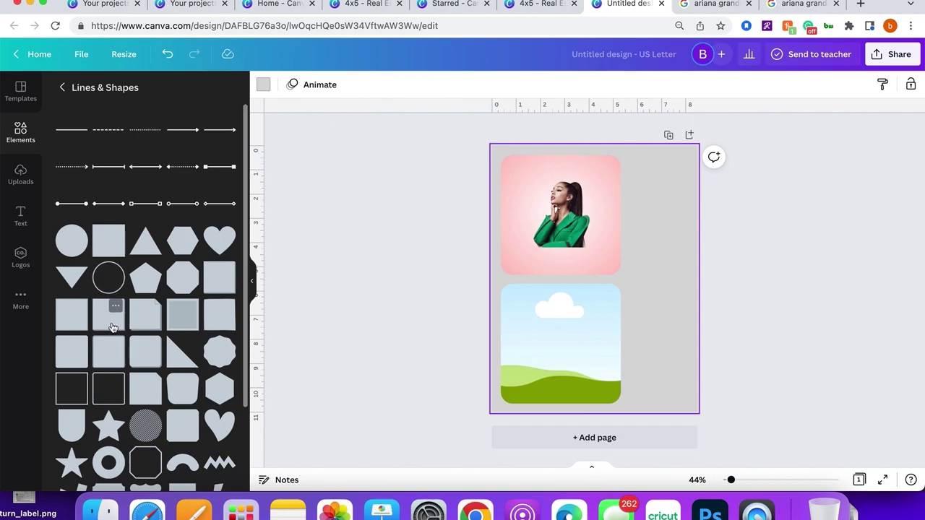
# - Add a rounded square shape and colour it white
pyautogui.click(79, 346)
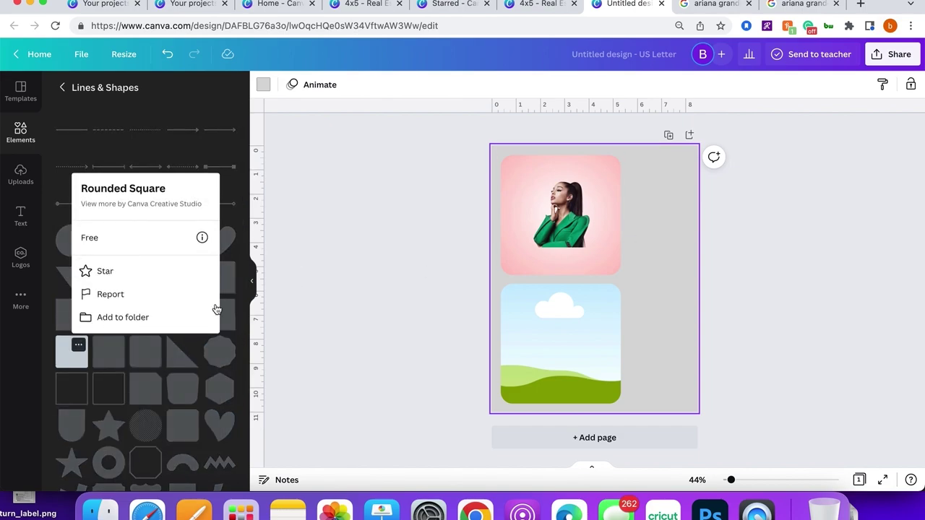
pyautogui.click(76, 360)
pyautogui.click(76, 359)
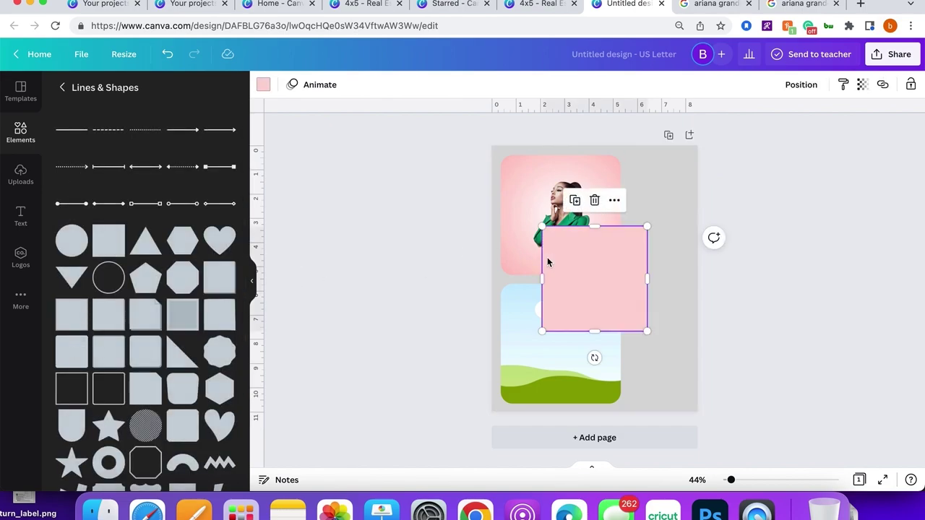
pyautogui.click(263, 84)
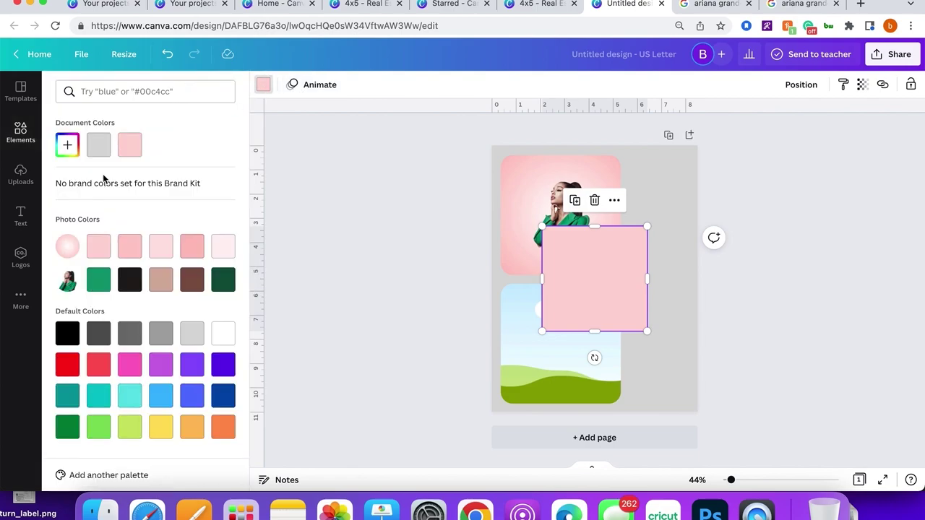
pyautogui.click(227, 335)
# - Shrink the white shape into a label strip along the pink card's bottom and zoom in
pyautogui.moveTo(596, 228); pyautogui.dragTo(676, 312)
pyautogui.moveTo(611, 305); pyautogui.dragTo(609, 311)
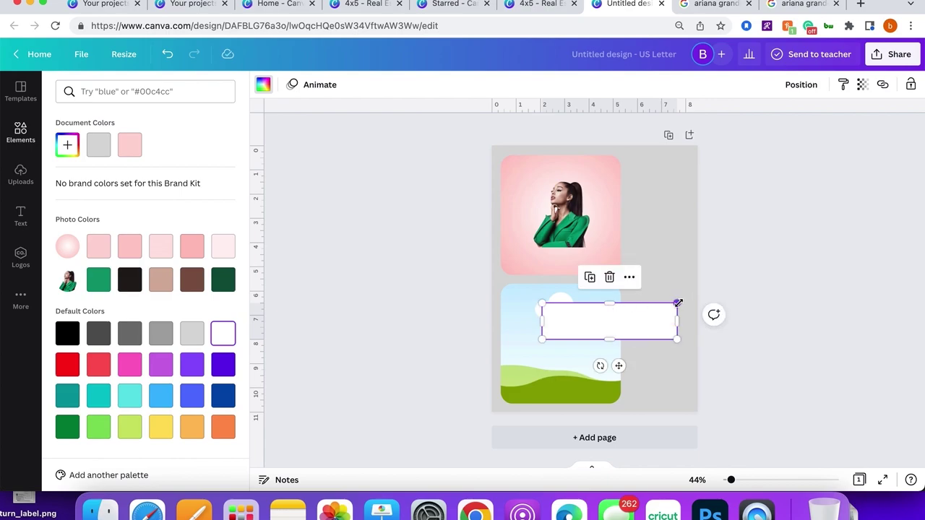
pyautogui.moveTo(678, 303); pyautogui.dragTo(597, 264)
pyautogui.press('super+equal')
pyautogui.scroll(-2, 143, 369)
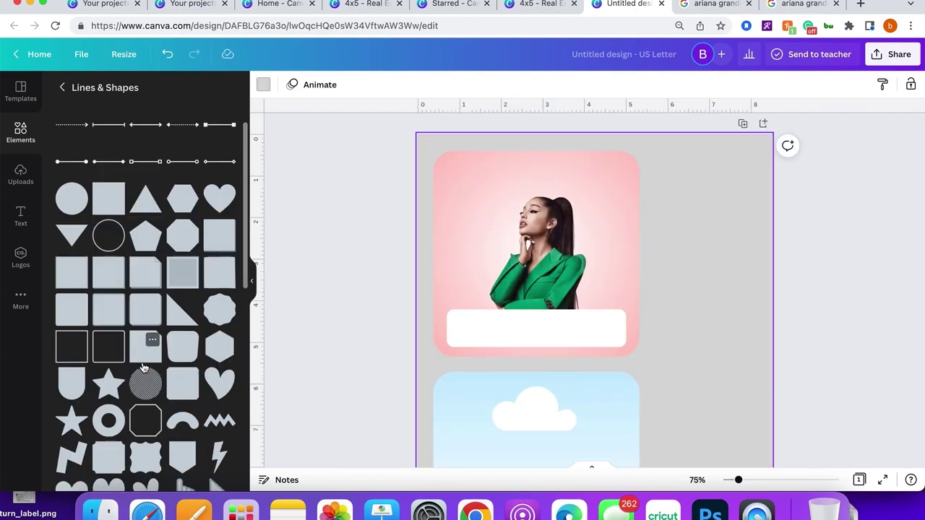
# - Add a small white circle in the pink card's top-right corner
pyautogui.click(71, 210)
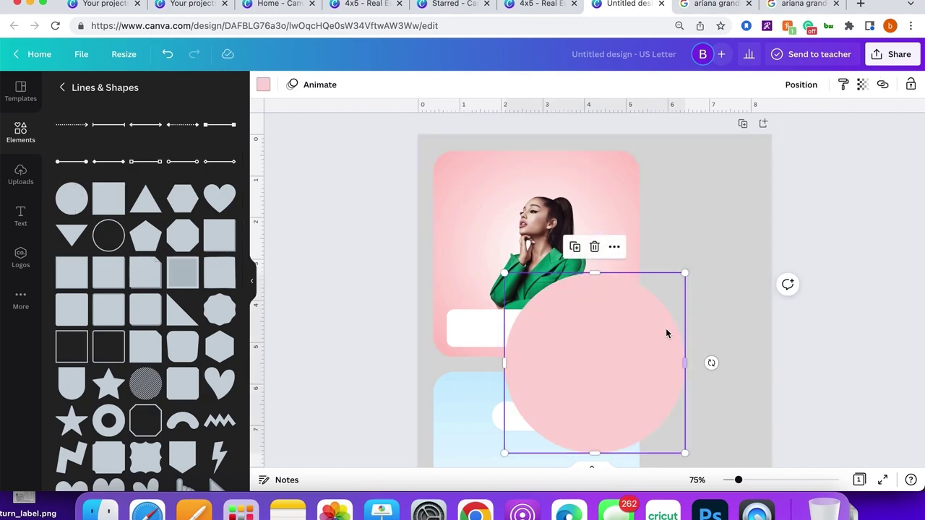
pyautogui.moveTo(667, 333); pyautogui.dragTo(642, 259)
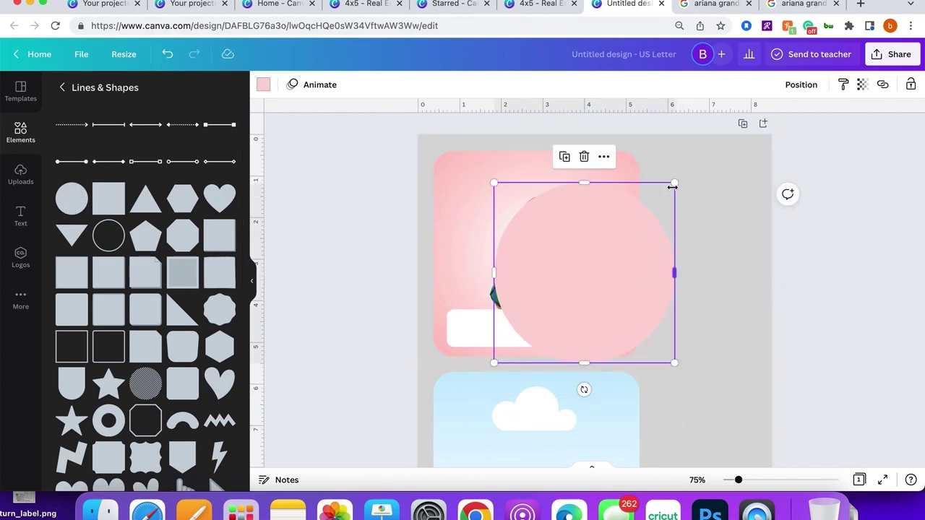
pyautogui.moveTo(673, 183); pyautogui.dragTo(539, 318)
pyautogui.click(263, 84)
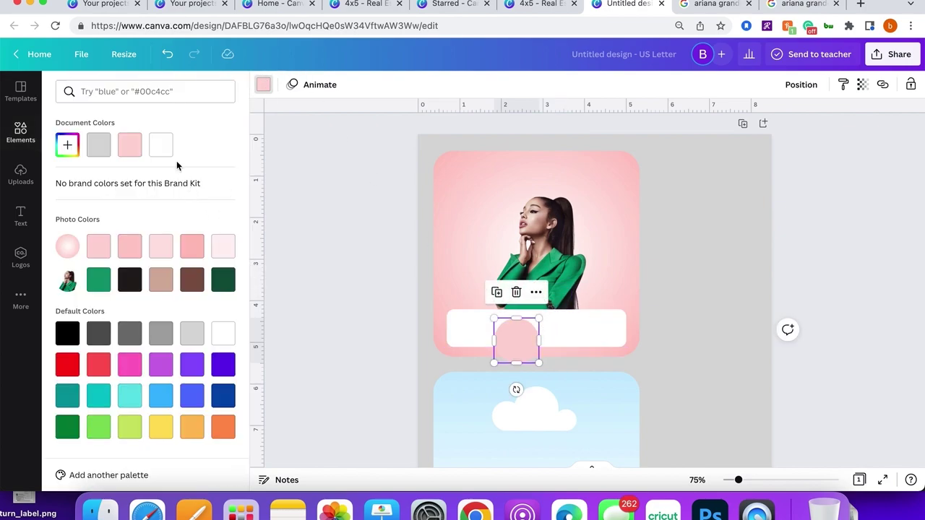
pyautogui.click(161, 144)
pyautogui.moveTo(520, 352); pyautogui.dragTo(609, 178)
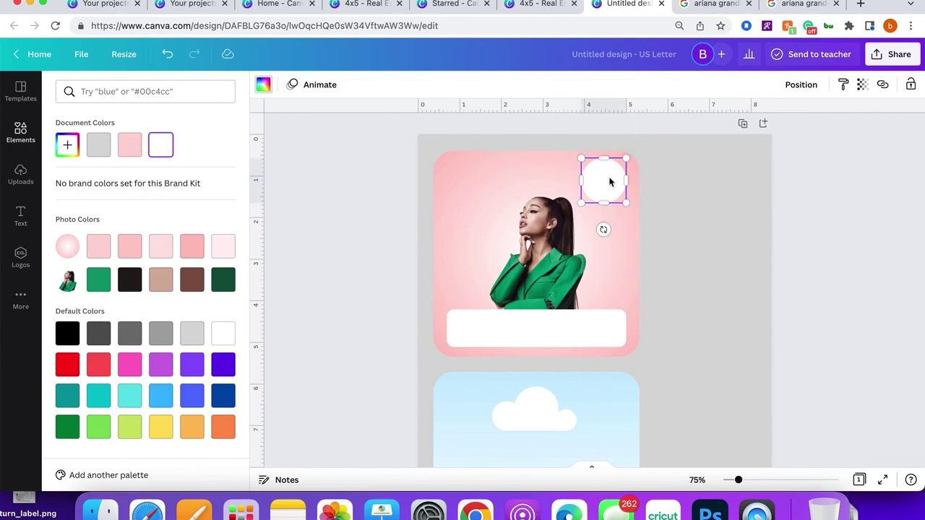
# - Add a heading reading $20 inside the circle and colour it dark green
pyautogui.click(22, 216)
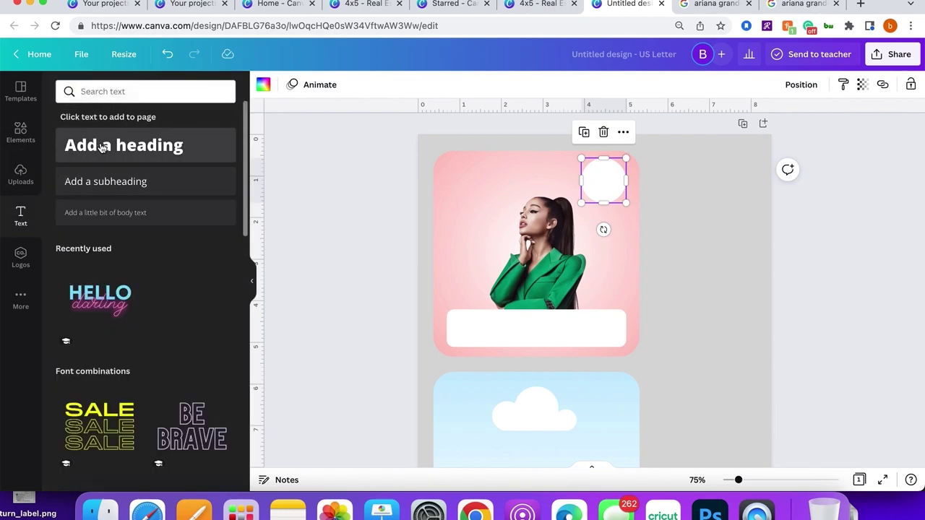
pyautogui.click(102, 147)
pyautogui.write('$25')
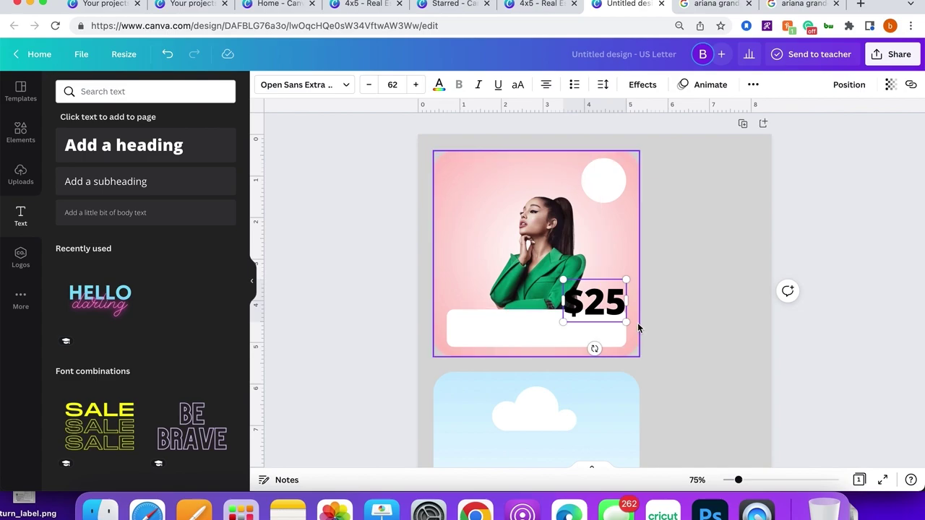
pyautogui.press('BackSpace')
pyautogui.write('0')
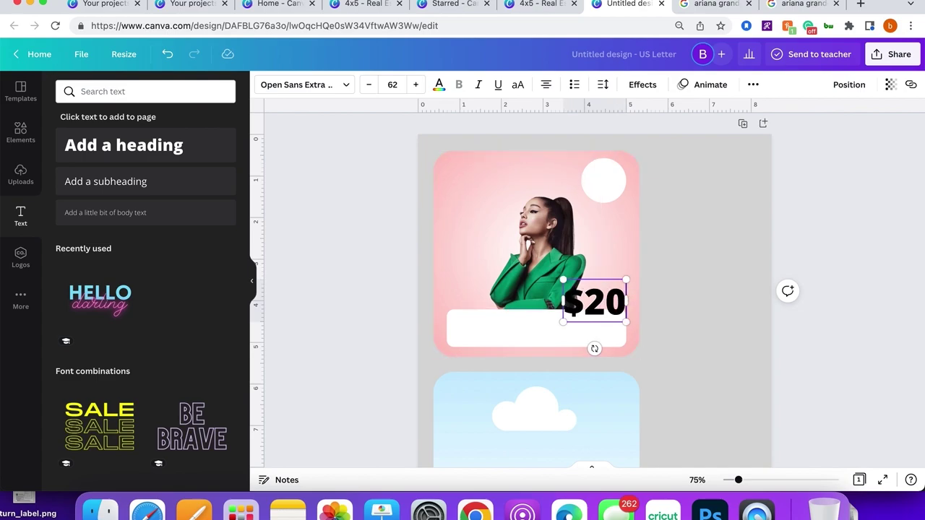
pyautogui.doubleClick(621, 310)
pyautogui.click(439, 85)
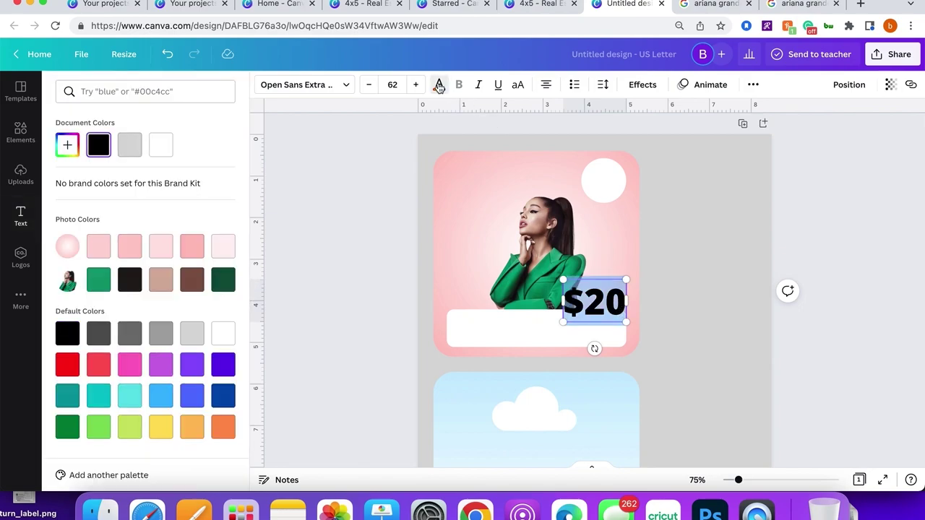
pyautogui.click(98, 280)
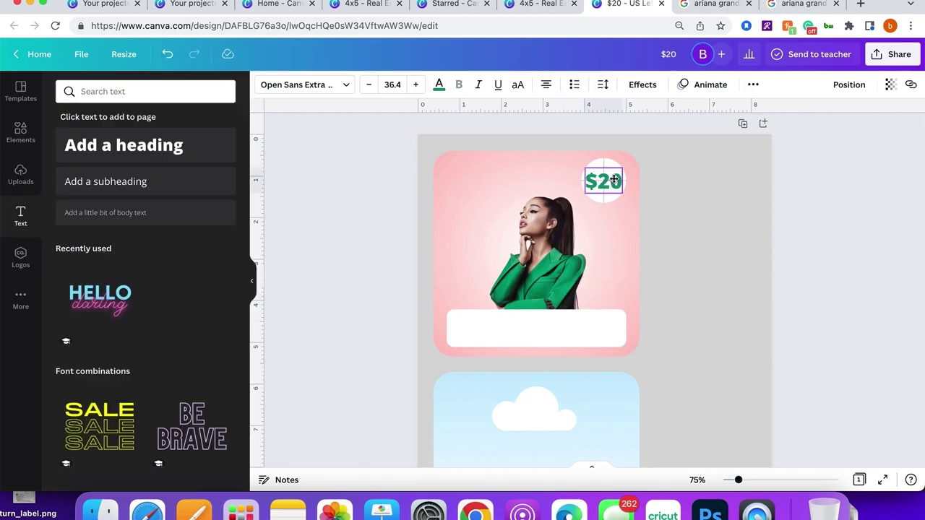
pyautogui.click(618, 237)
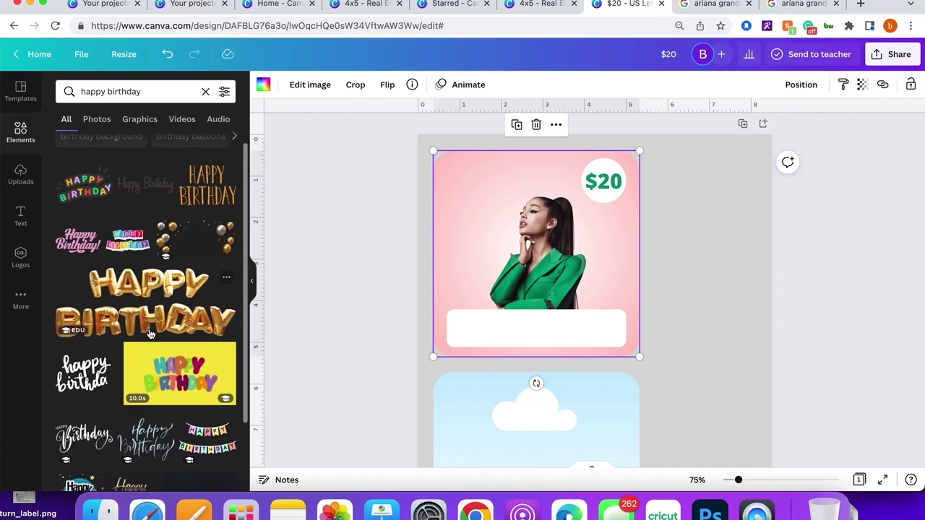
# - Add the gold HAPPY BIRTHDAY balloon lettering and shrink it onto the photo's left side
pyautogui.scroll(-1, 150, 334)
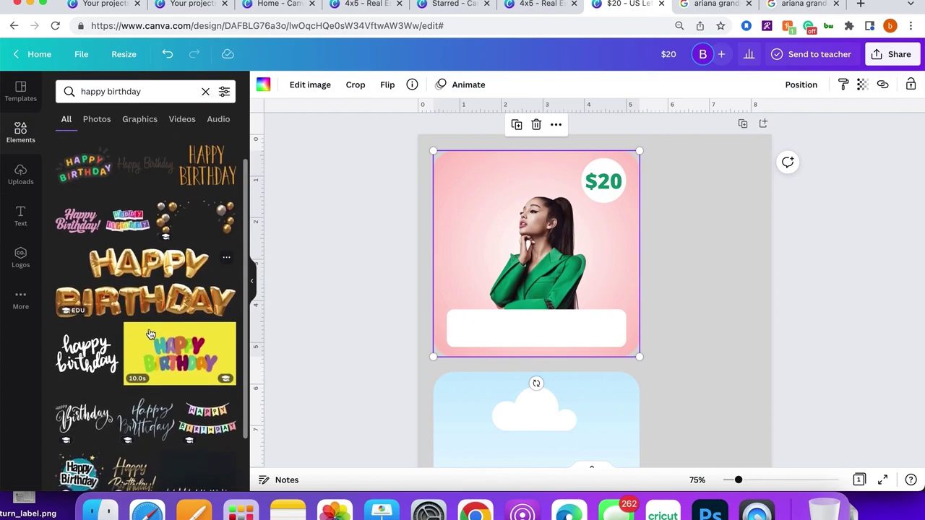
pyautogui.click(171, 276)
pyautogui.moveTo(483, 312); pyautogui.dragTo(499, 255)
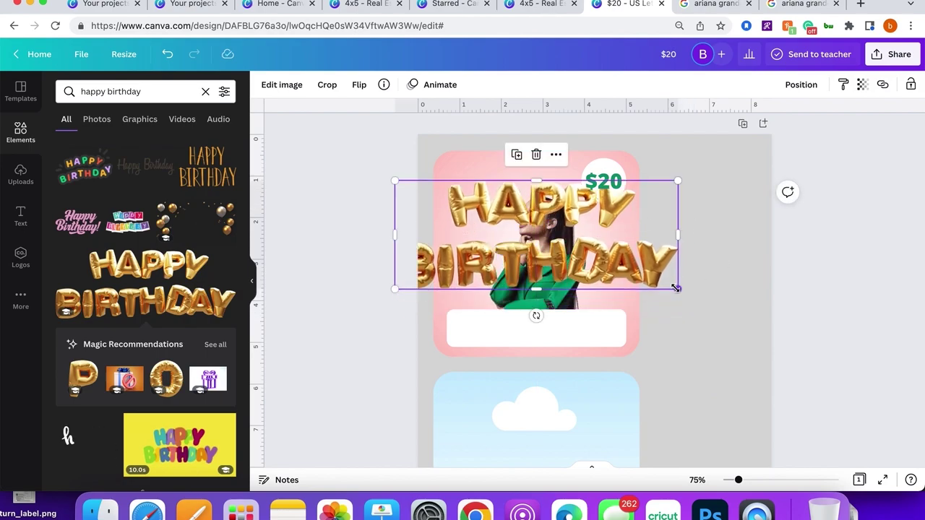
pyautogui.moveTo(677, 289); pyautogui.dragTo(529, 231)
pyautogui.moveTo(476, 197); pyautogui.dragTo(516, 202)
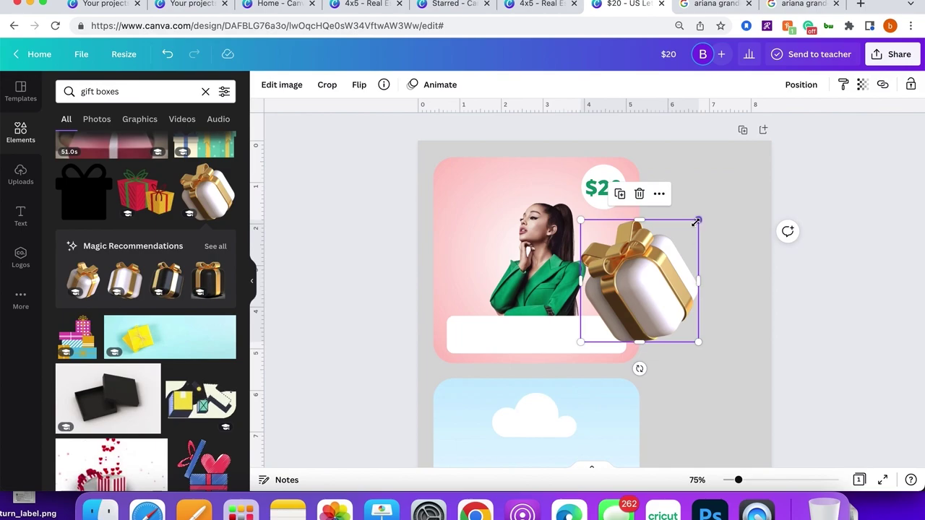
# - Shrink the gift box graphic and widen the HAPPY BIRTHDAY text so it reflows
pyautogui.moveTo(698, 220); pyautogui.dragTo(633, 293)
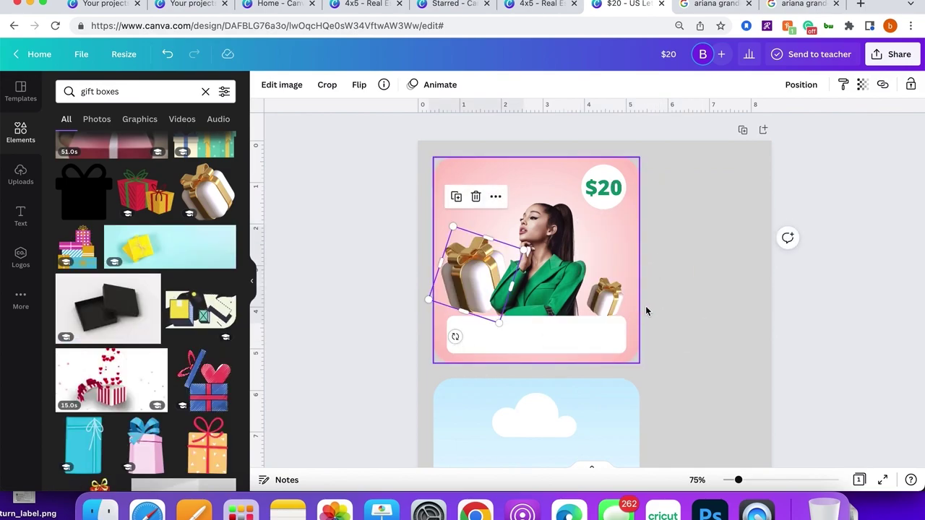
pyautogui.click(665, 312)
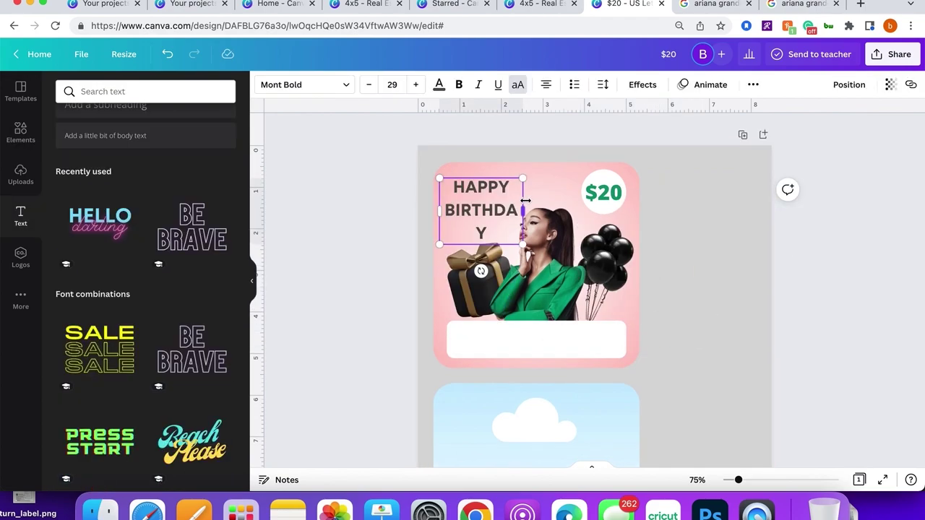
pyautogui.moveTo(543, 198); pyautogui.dragTo(470, 221)
pyautogui.click(553, 191)
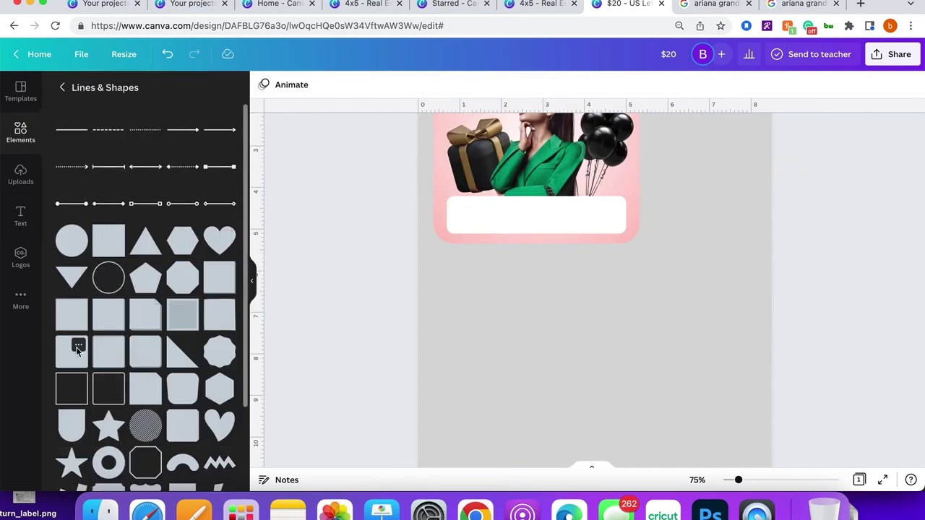
# - Add a dark grey rounded square and move it below the $20 photo card
pyautogui.click(78, 344)
pyautogui.click(71, 371)
pyautogui.click(68, 359)
pyautogui.moveTo(569, 244); pyautogui.dragTo(511, 361)
pyautogui.click(700, 279)
# - Stretch the dark square's top, side and bottom edges to match the photo card, then switch designs
pyautogui.scroll(1, 701, 279)
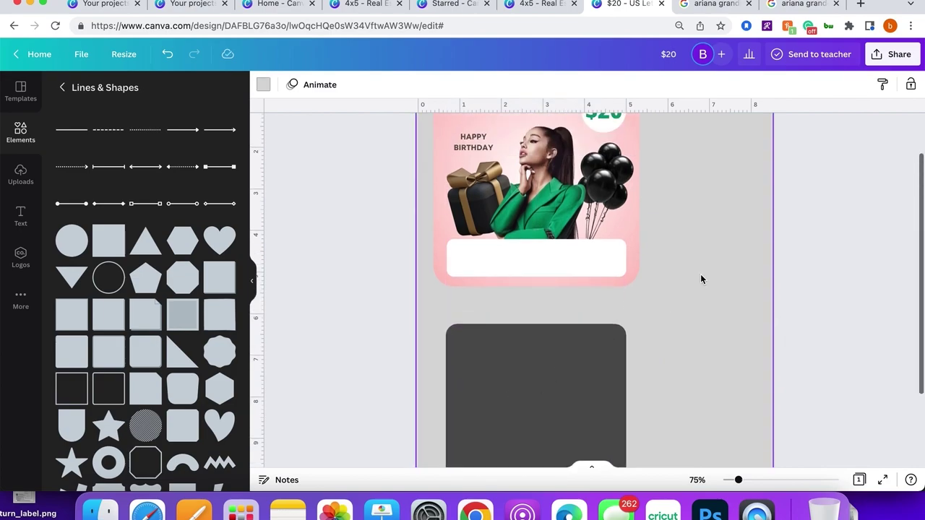
pyautogui.scroll(1, 650, 304)
pyautogui.scroll(-2, 578, 335)
pyautogui.click(578, 334)
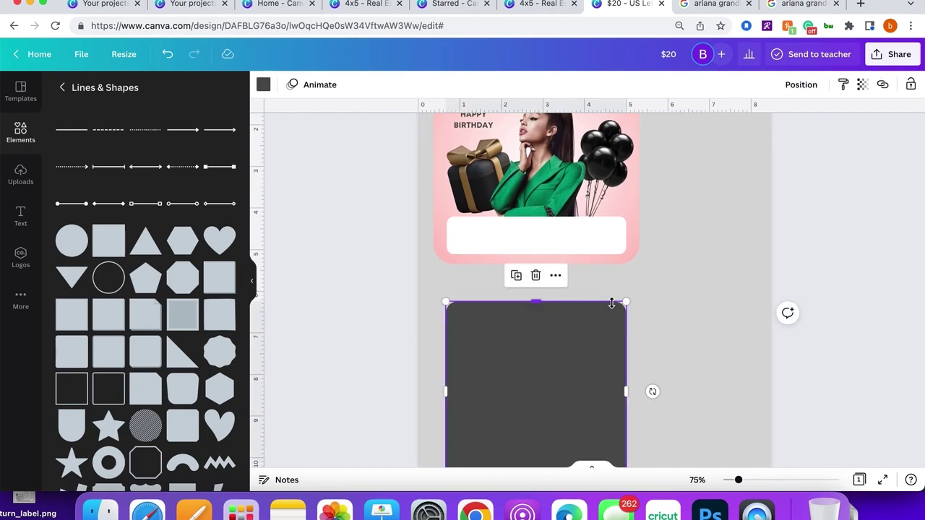
pyautogui.moveTo(555, 302); pyautogui.dragTo(558, 284)
pyautogui.moveTo(623, 368); pyautogui.dragTo(645, 370)
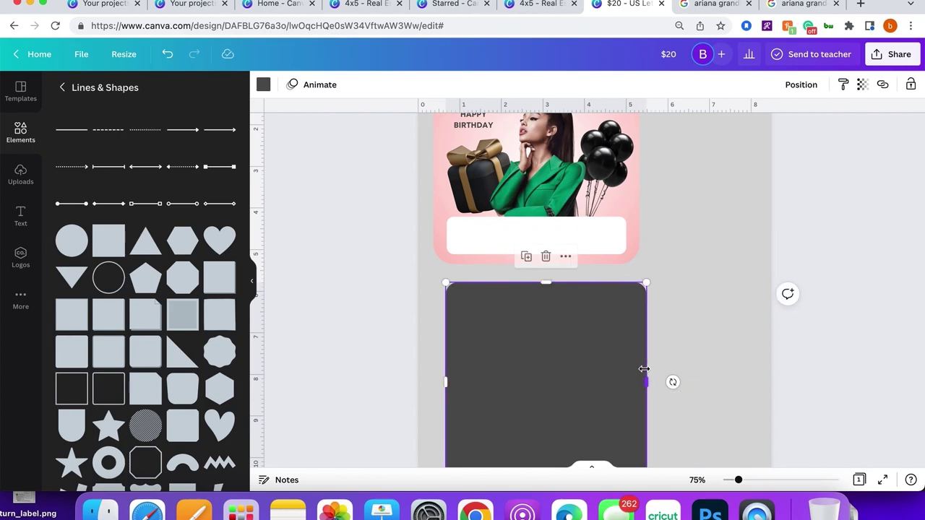
pyautogui.scroll(-2, 643, 369)
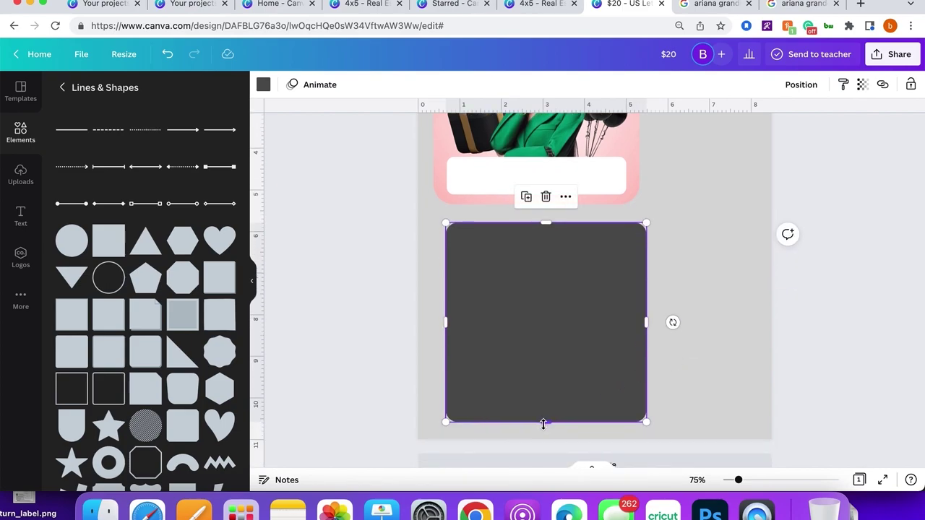
pyautogui.moveTo(543, 424); pyautogui.dragTo(544, 434)
pyautogui.click(750, 352)
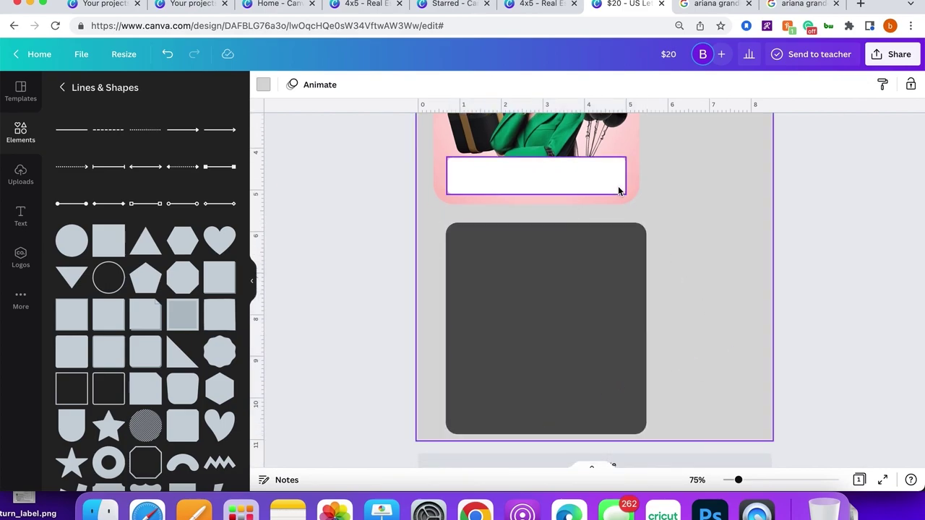
pyautogui.click(532, 5)
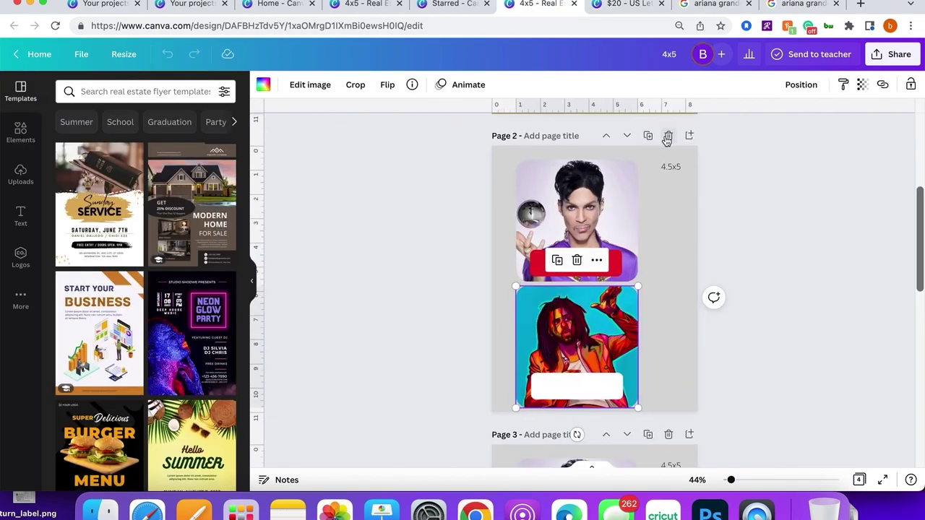
# - Zoom the card pages to 100% and scroll through them, then switch to the pink $20 design
pyautogui.scroll(5, 667, 139)
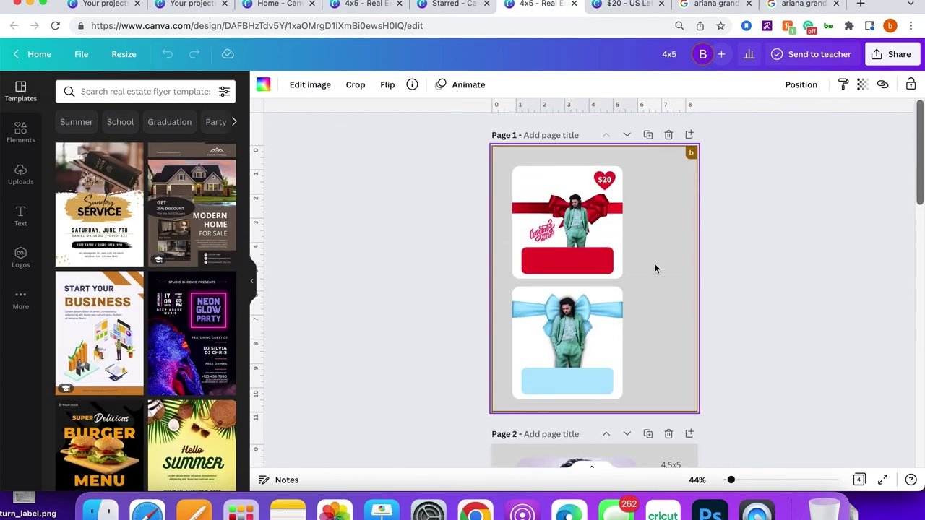
pyautogui.scroll(-5, 656, 269)
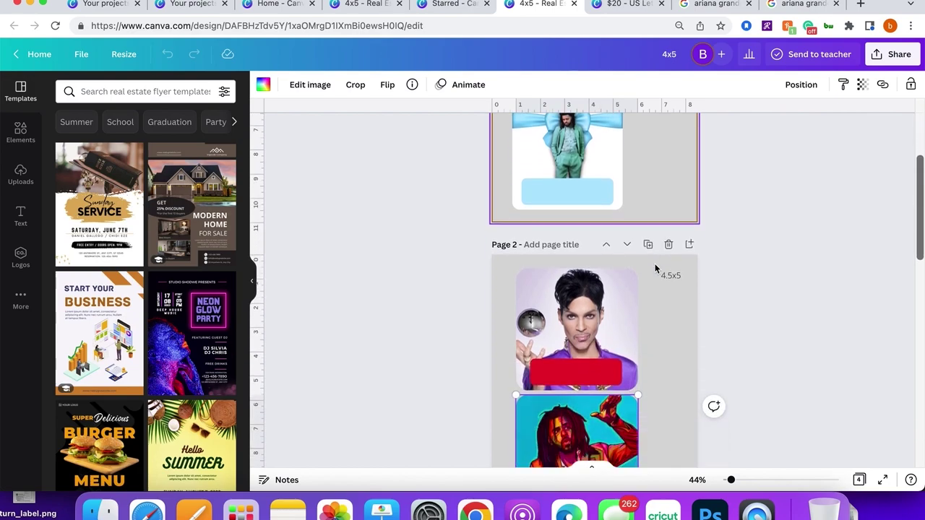
pyautogui.scroll(-5, 656, 269)
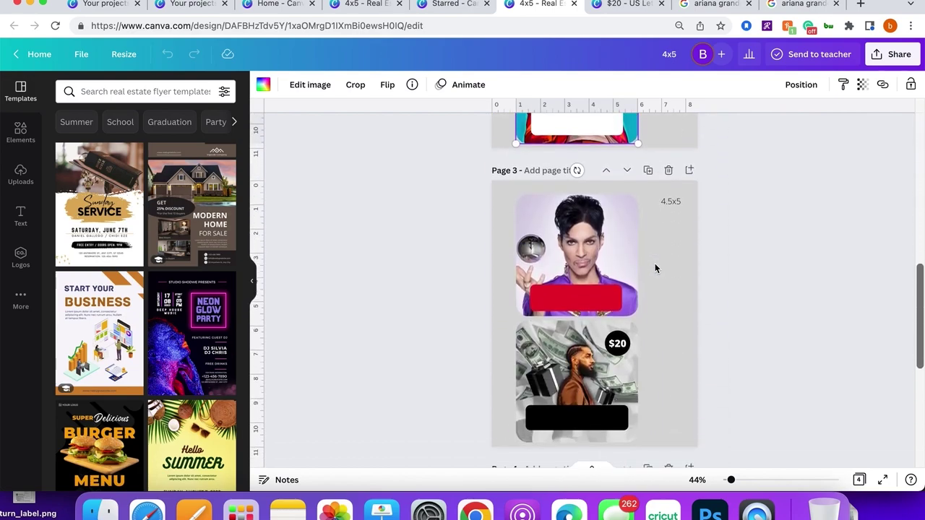
pyautogui.scroll(-3, 656, 269)
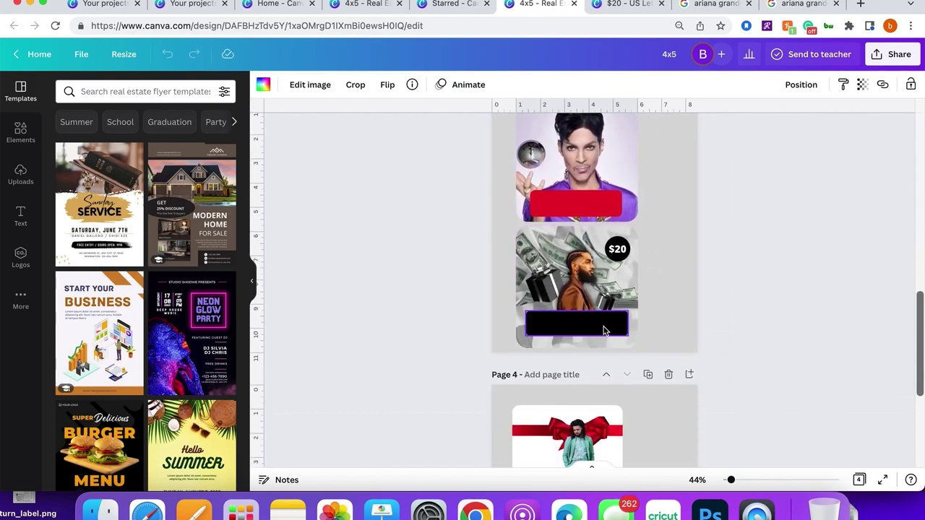
pyautogui.press('super+0')
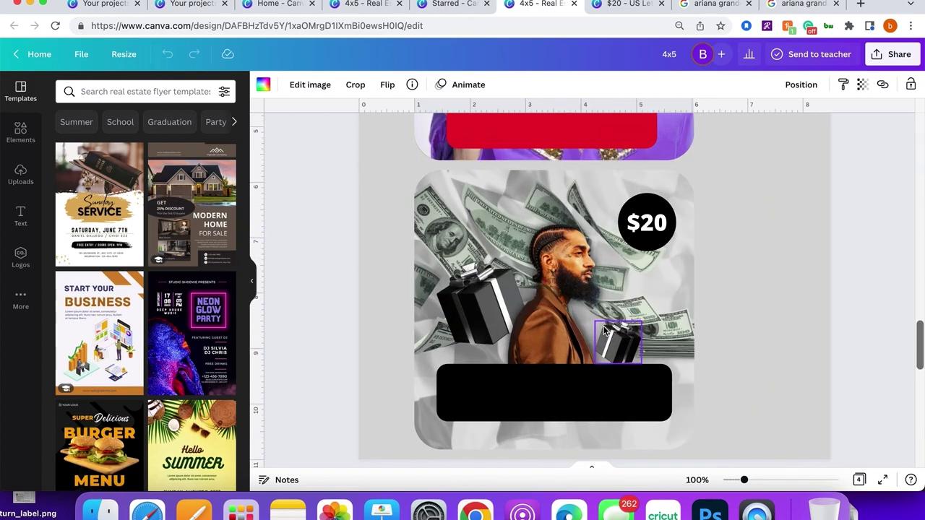
pyautogui.scroll(-10, 606, 331)
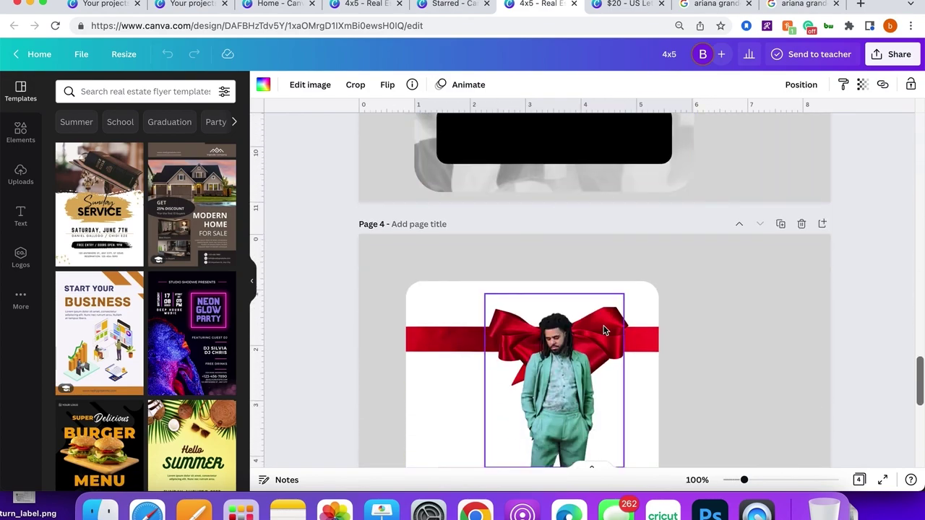
pyautogui.scroll(-10, 605, 330)
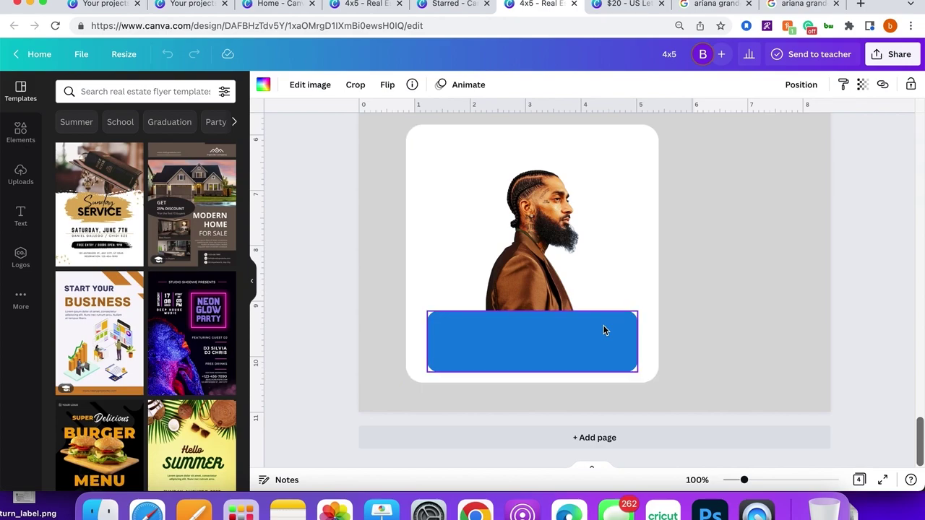
pyautogui.scroll(15, 604, 330)
pyautogui.scroll(15, 603, 331)
pyautogui.click(623, 5)
# - Download the pink $20 card via Share > Download as a transparent-background PNG
pyautogui.click(900, 57)
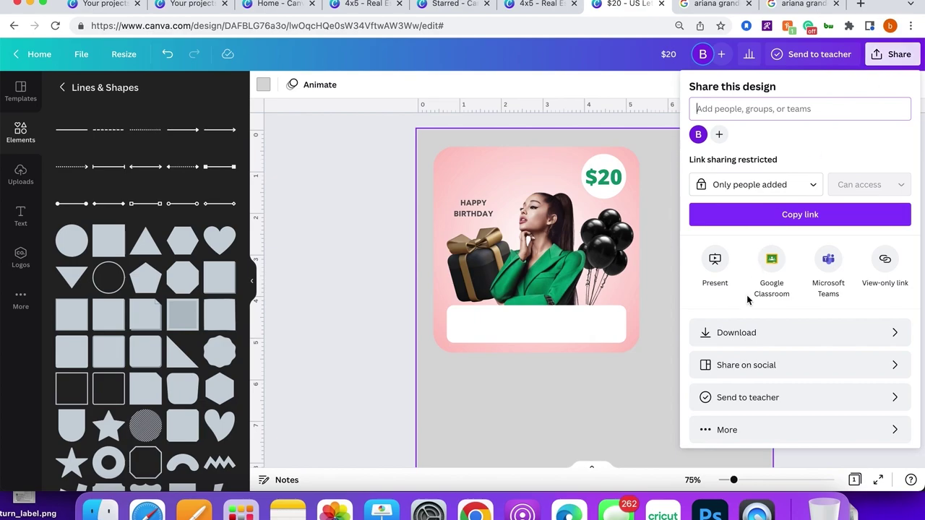
pyautogui.click(739, 332)
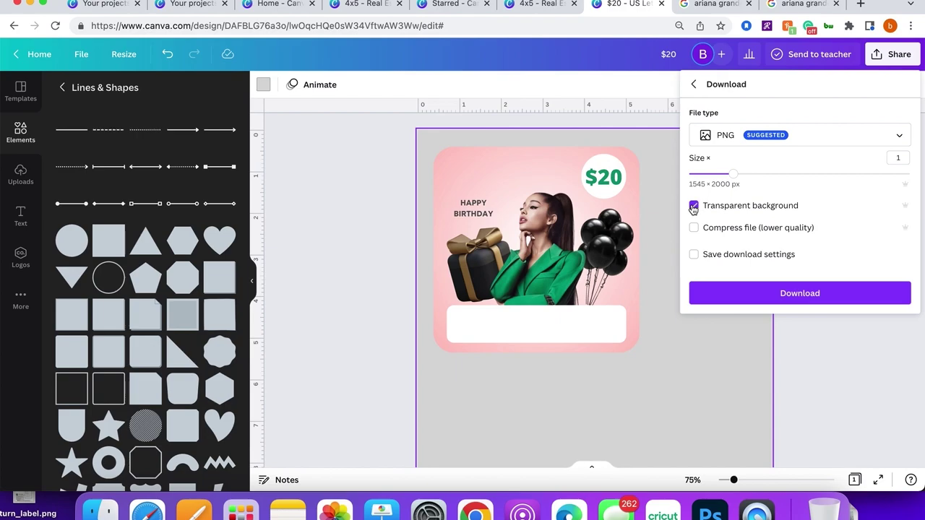
pyautogui.click(770, 294)
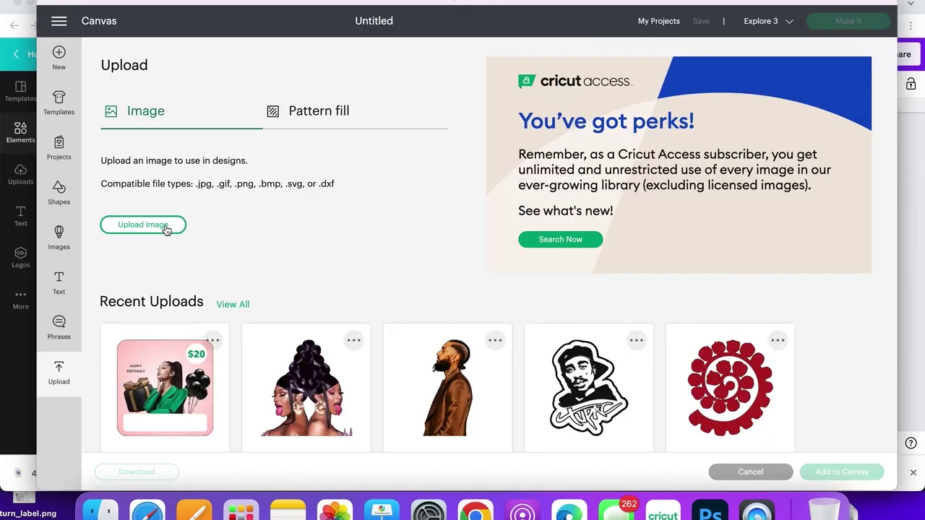
# - Upload '4x5 (1).png' as a Complex image saved as a Print Then Cut image
pyautogui.click(165, 229)
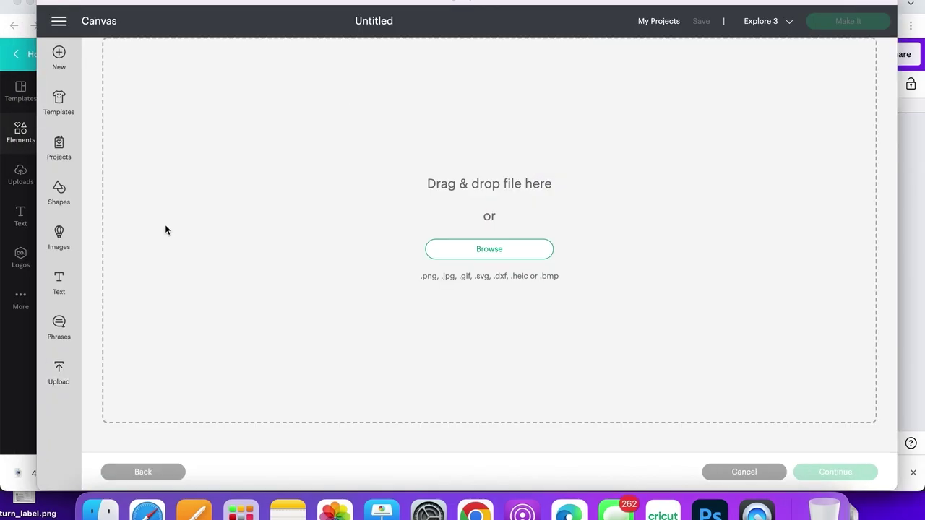
pyautogui.click(488, 249)
pyautogui.doubleClick(144, 86)
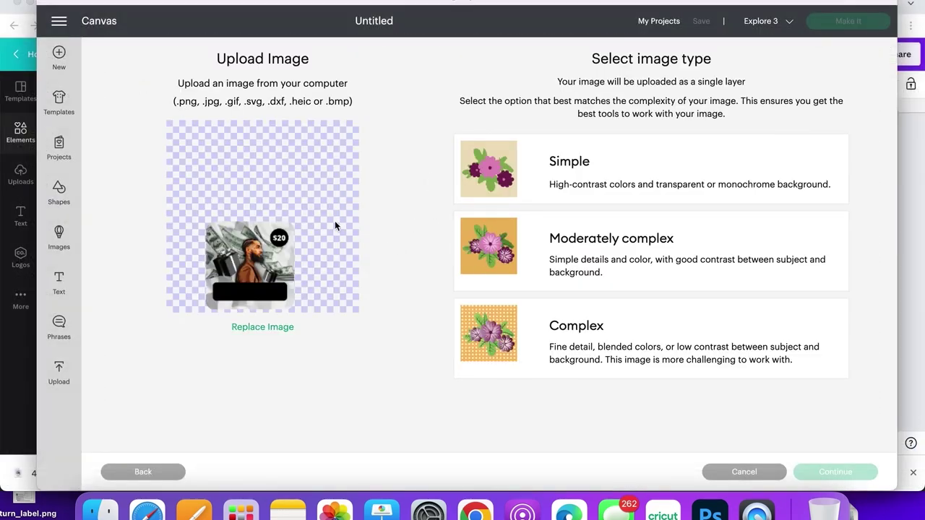
pyautogui.click(600, 346)
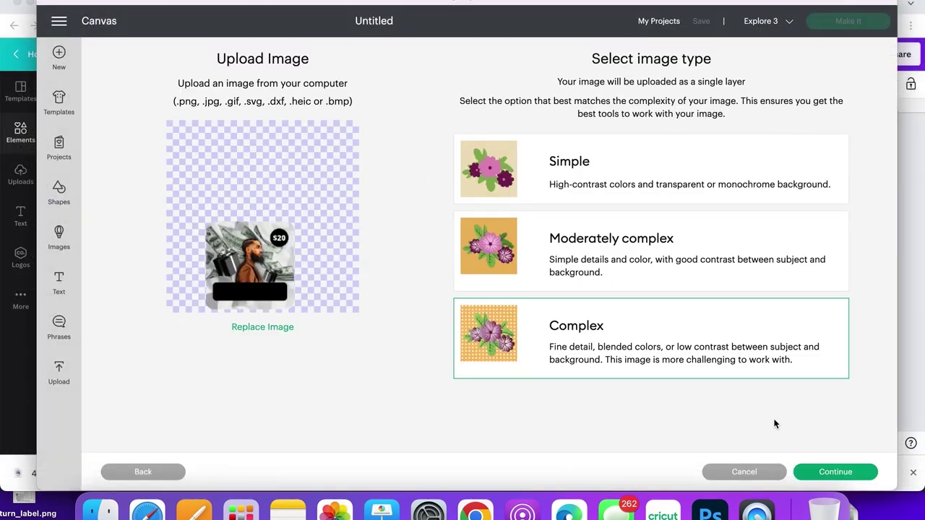
pyautogui.click(837, 473)
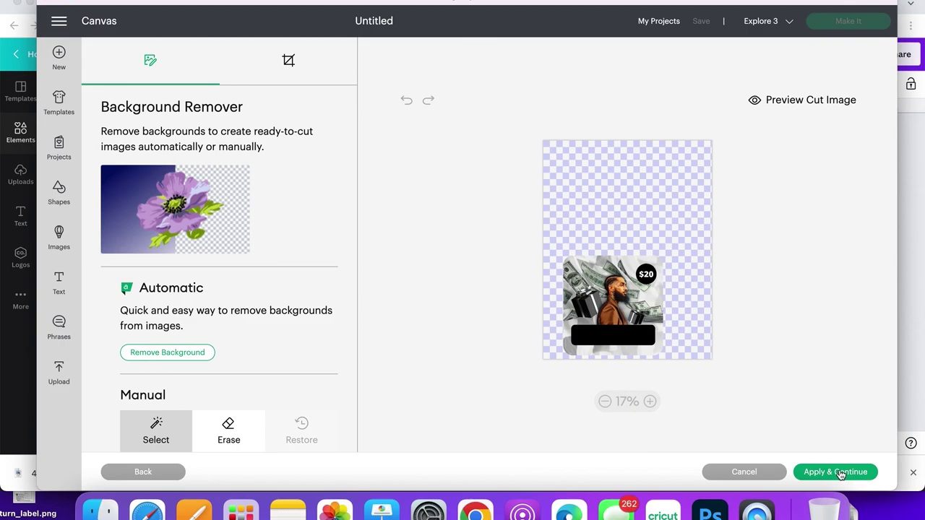
pyautogui.click(840, 472)
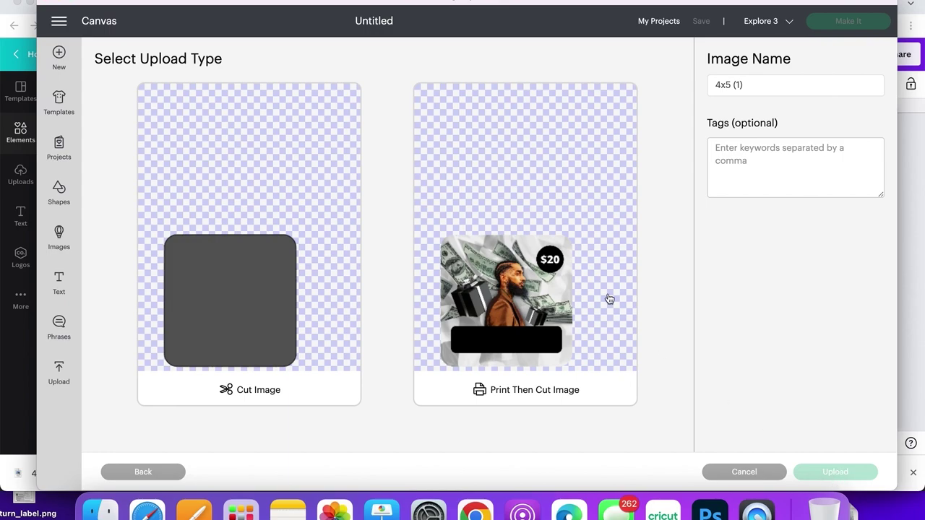
pyautogui.click(609, 299)
pyautogui.click(821, 471)
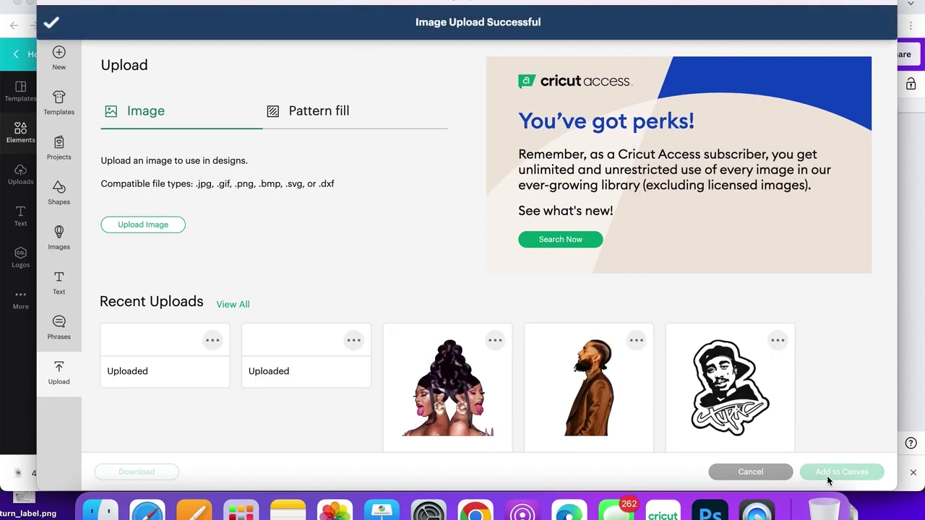
# - Add a circle over the money card and shrink it to about 0.43 inch
pyautogui.click(827, 476)
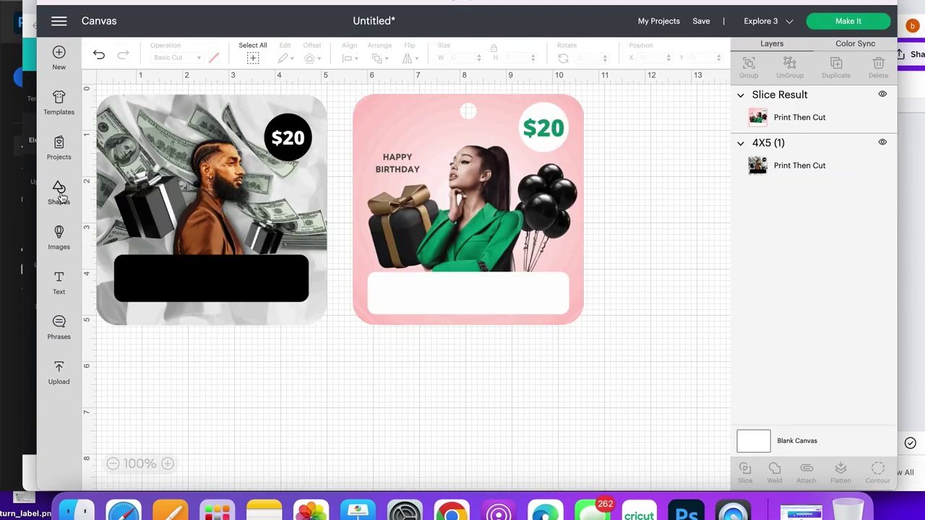
pyautogui.click(59, 191)
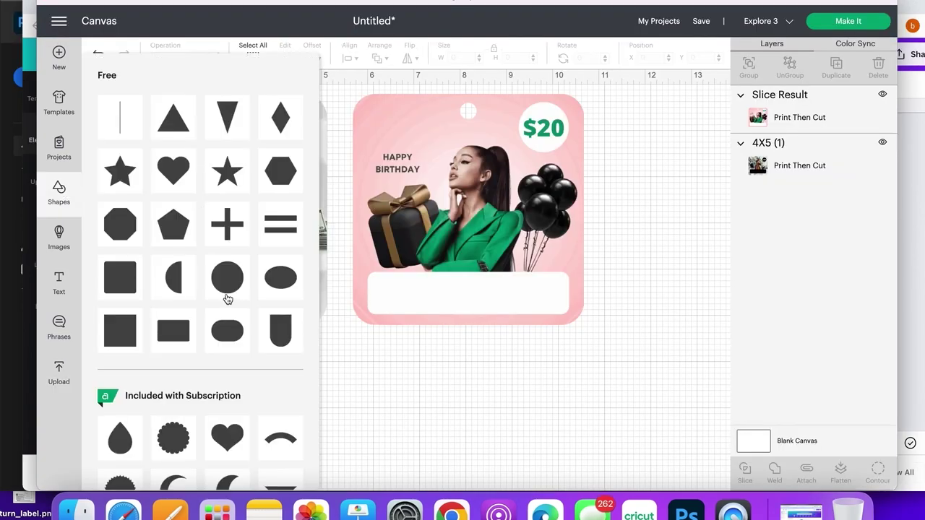
pyautogui.click(227, 288)
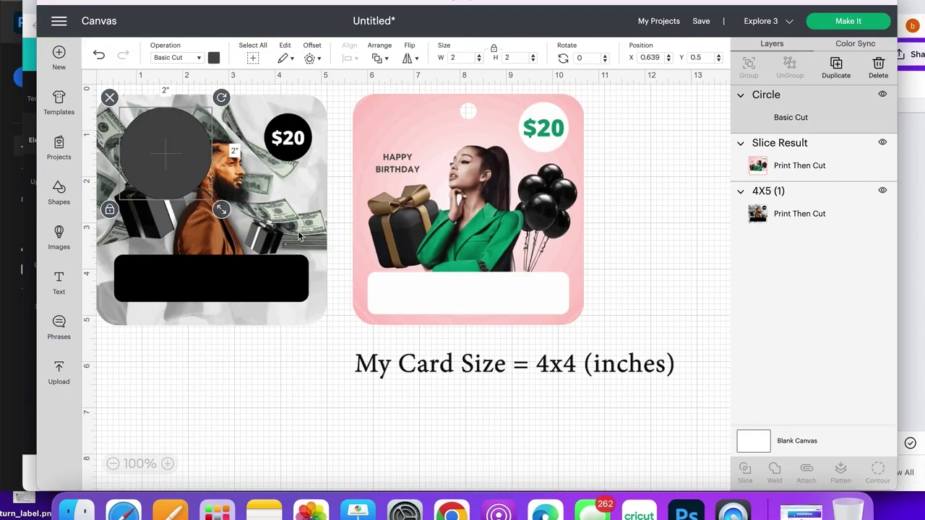
pyautogui.moveTo(222, 210); pyautogui.dragTo(229, 136)
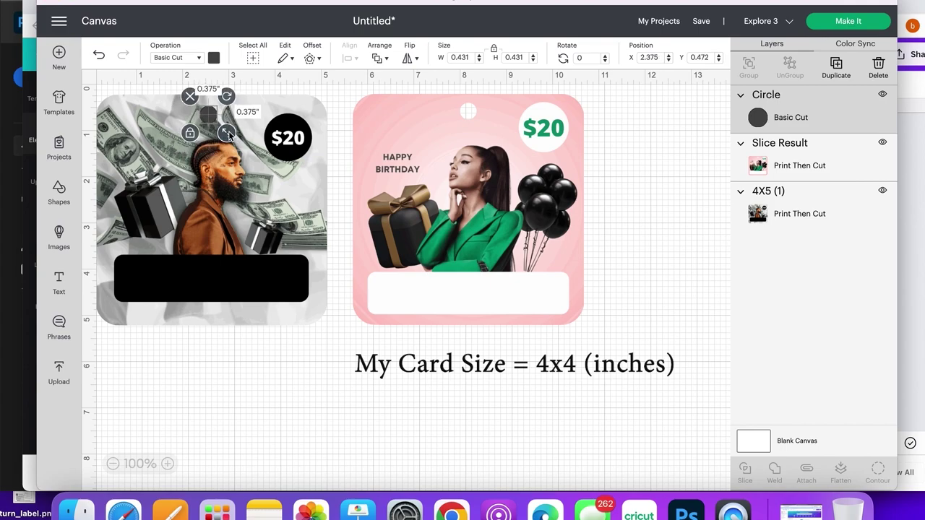
# - Centre the circle horizontally on the card, then reposition the card beneath the small circle
pyautogui.moveTo(225, 326); pyautogui.dragTo(209, 108)
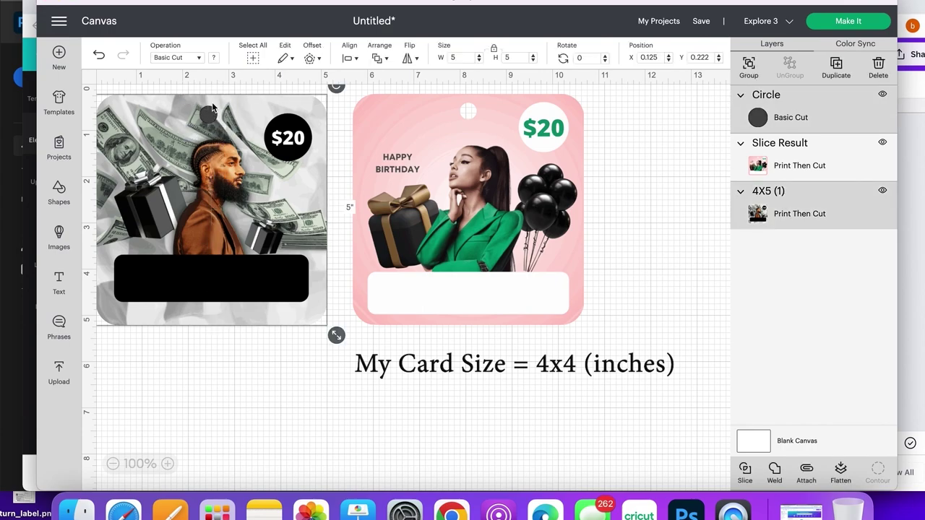
pyautogui.click(354, 59)
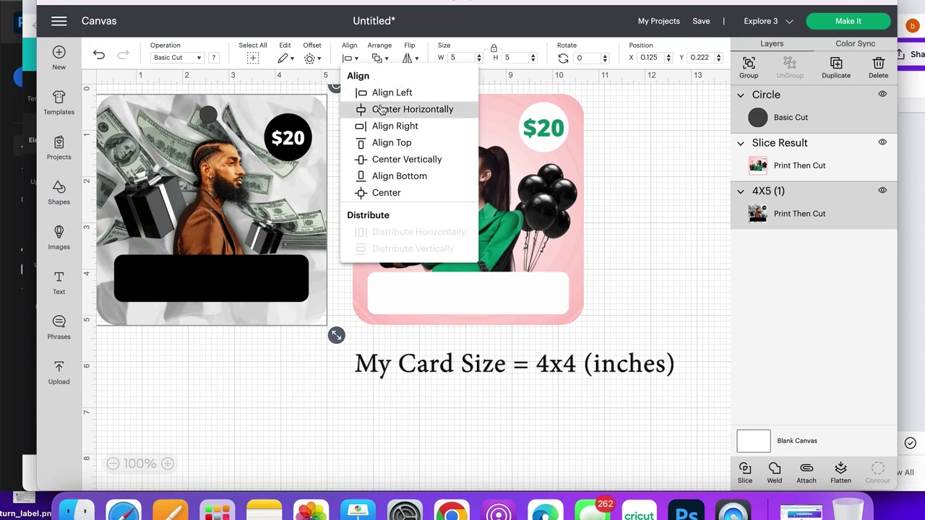
pyautogui.click(381, 109)
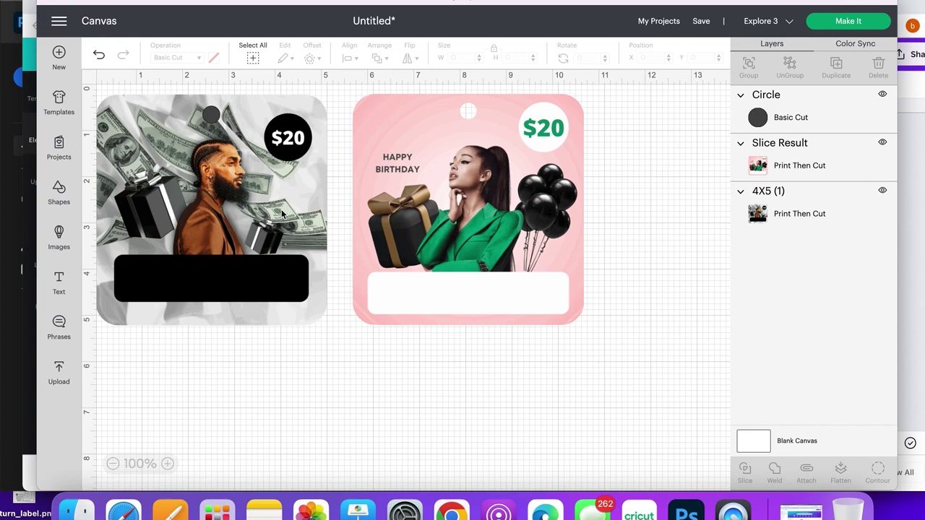
pyautogui.moveTo(259, 183); pyautogui.dragTo(259, 266)
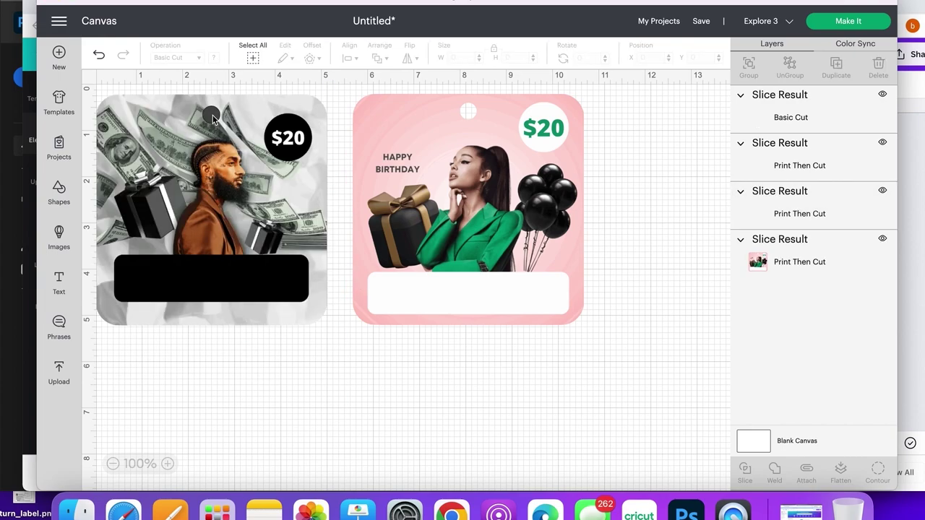
pyautogui.moveTo(251, 186); pyautogui.dragTo(250, 251)
pyautogui.click(211, 115)
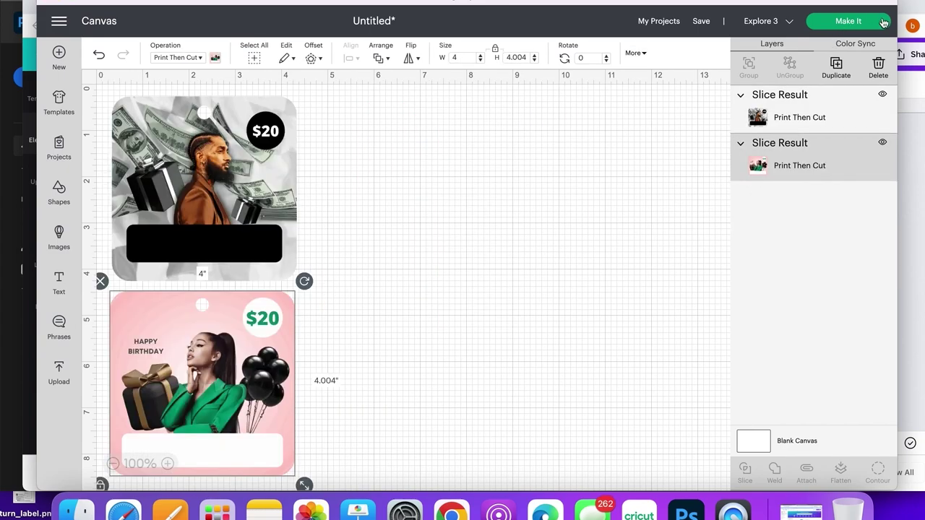
# - Start Make It for both cards and continue through to the print setup
pyautogui.click(872, 21)
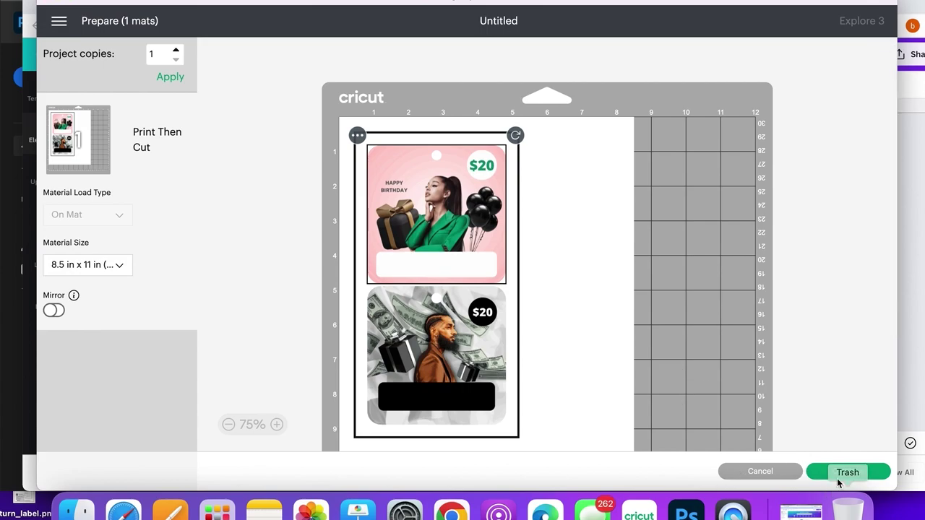
pyautogui.click(846, 472)
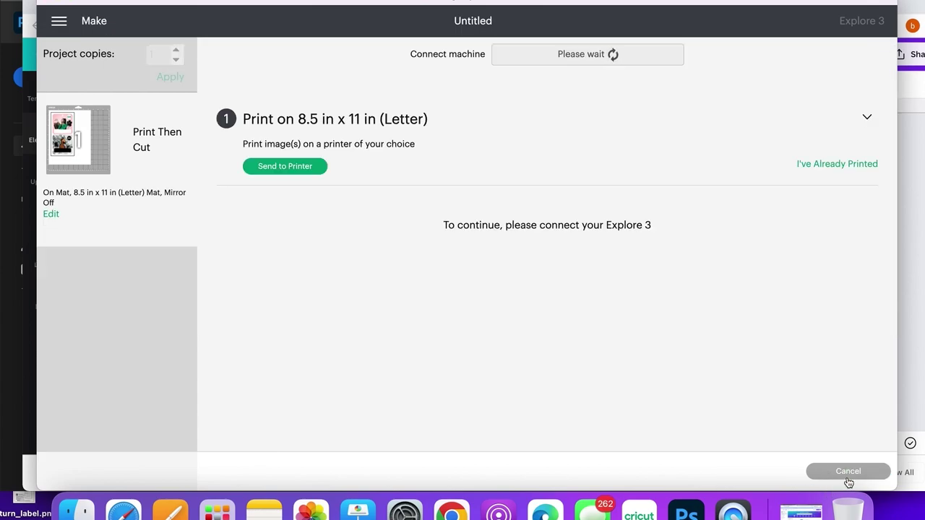
pyautogui.click(267, 168)
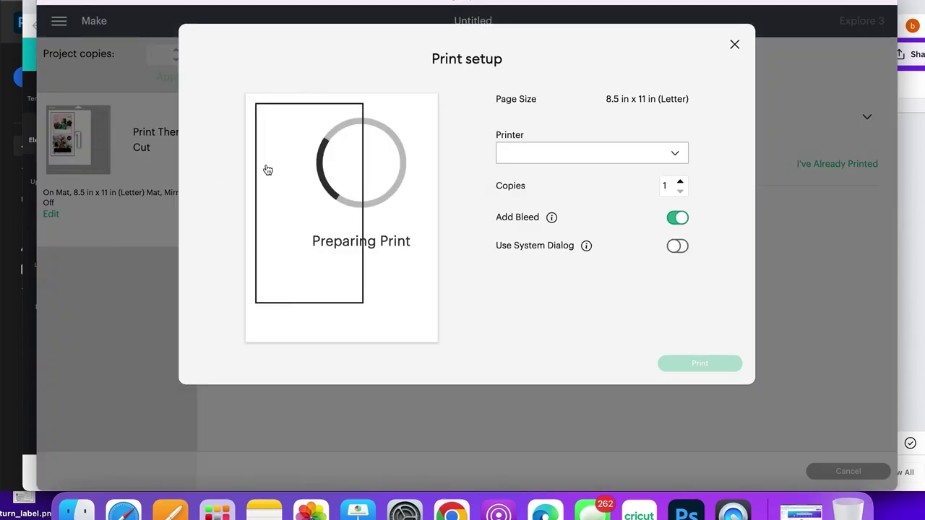